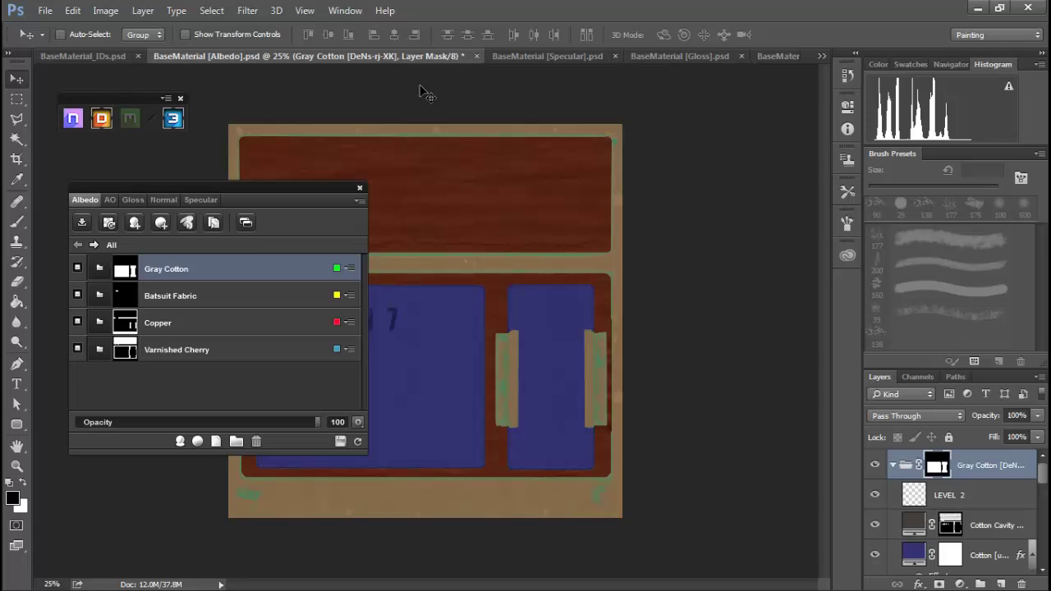
pyautogui.click(83, 223)
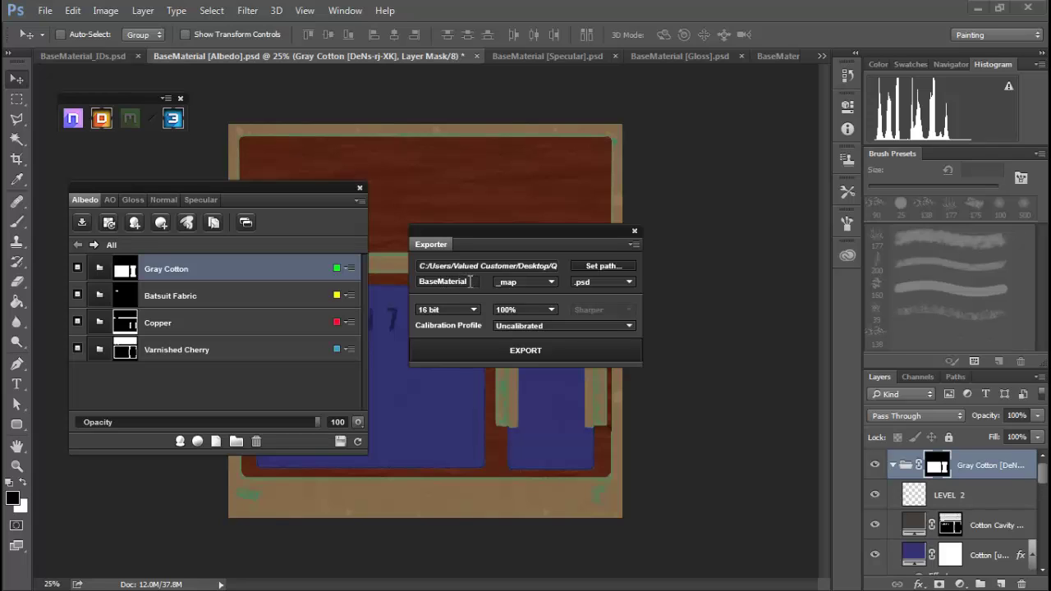
pyautogui.click(629, 283)
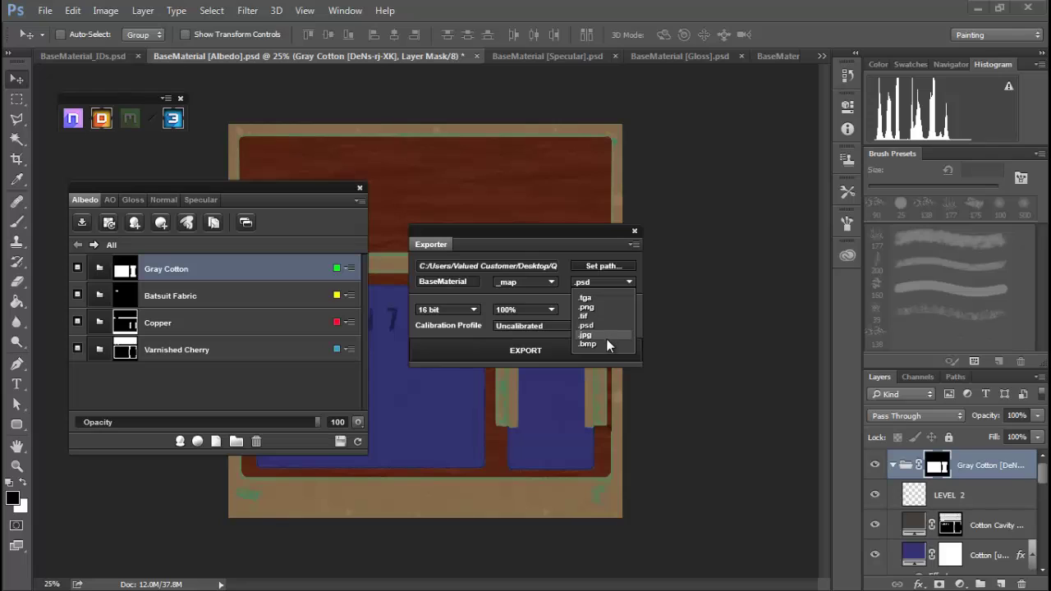
pyautogui.click(628, 281)
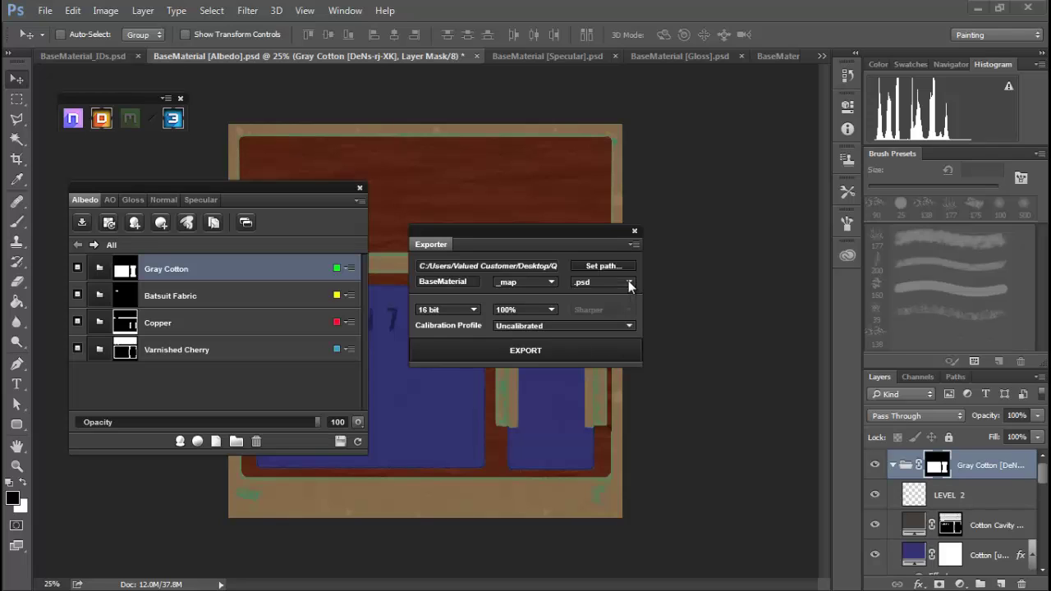
pyautogui.click(475, 310)
pyautogui.click(474, 309)
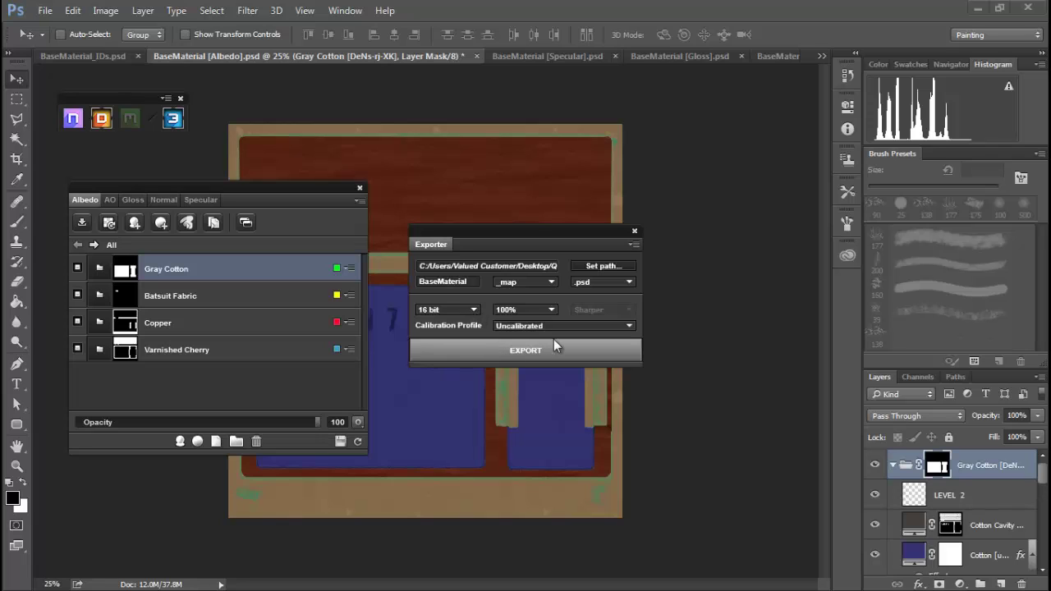
# Step: Leave the DDO export Calibration Profile set to Uncalibrated
pyautogui.click(629, 325)
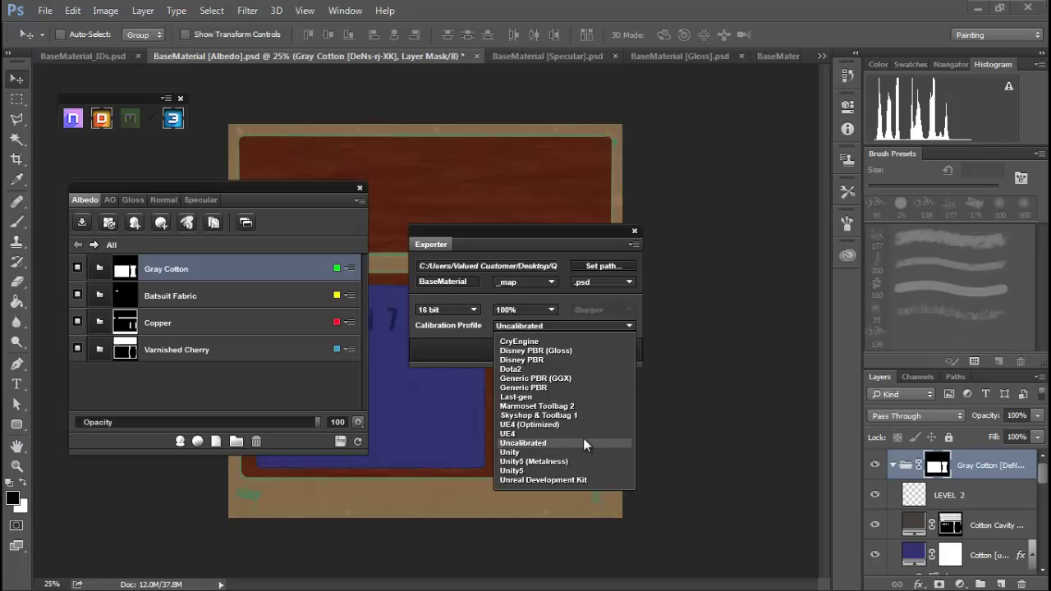
pyautogui.click(529, 443)
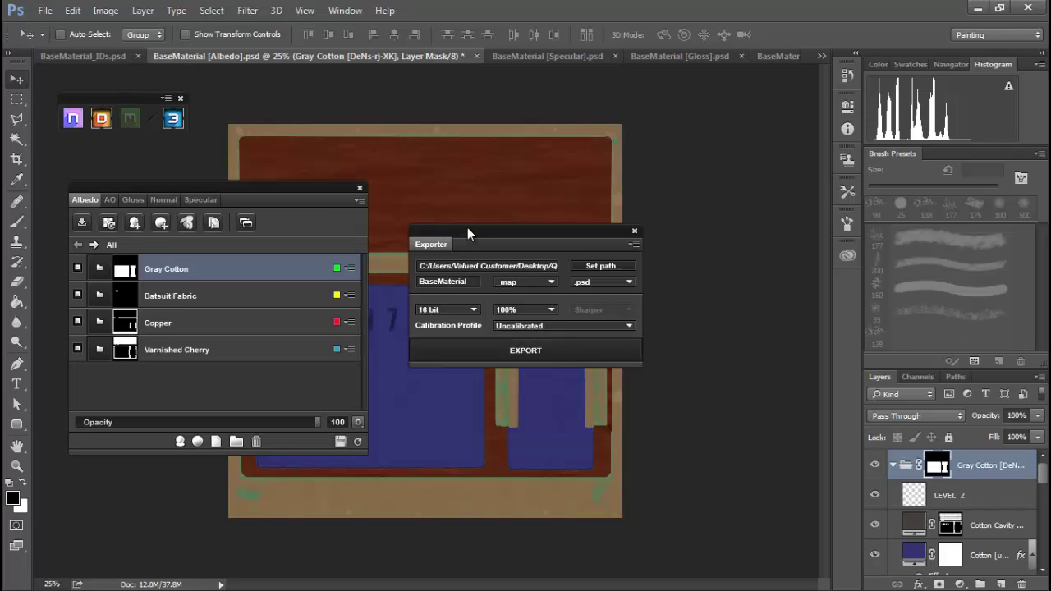
# Step: Close the DDO export settings and select the Copper group in the material list
pyautogui.click(633, 230)
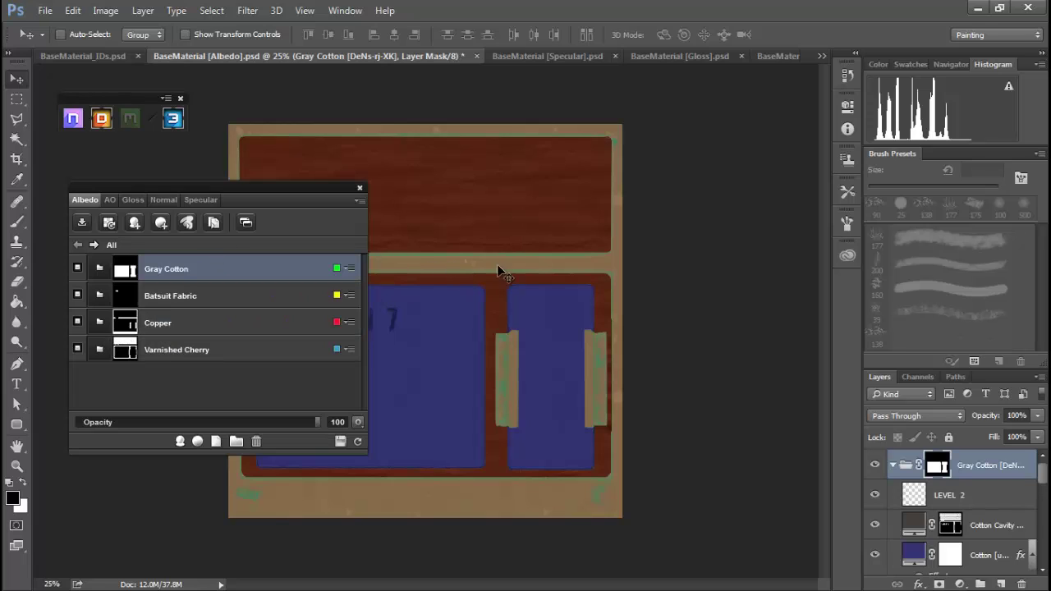
pyautogui.click(157, 321)
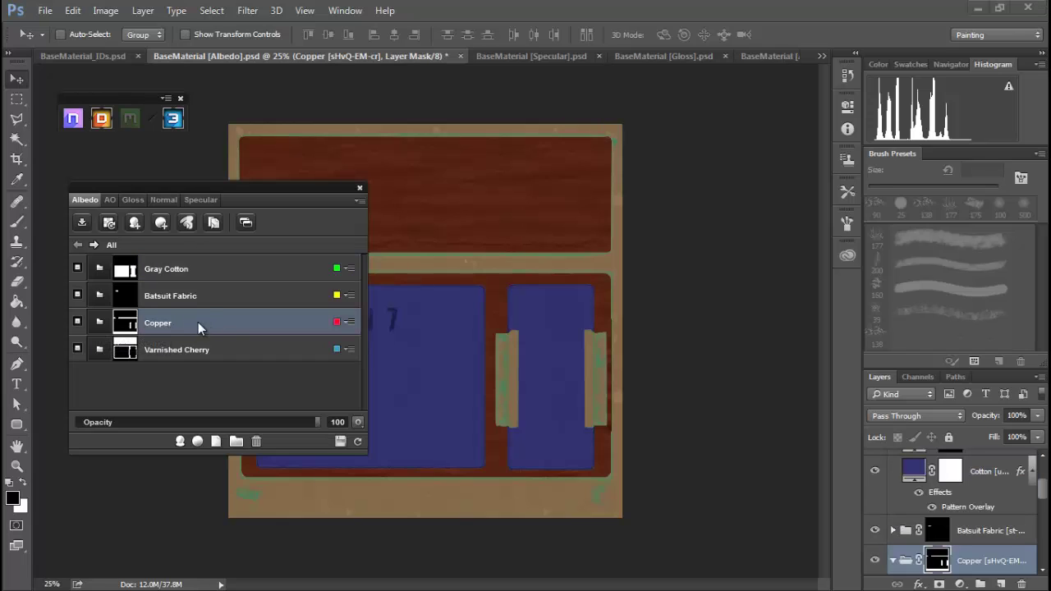
# Step: Save Copper as a Smart Material preset in the Custom folder, with the author's name prefixed to the file name
pyautogui.click(135, 224)
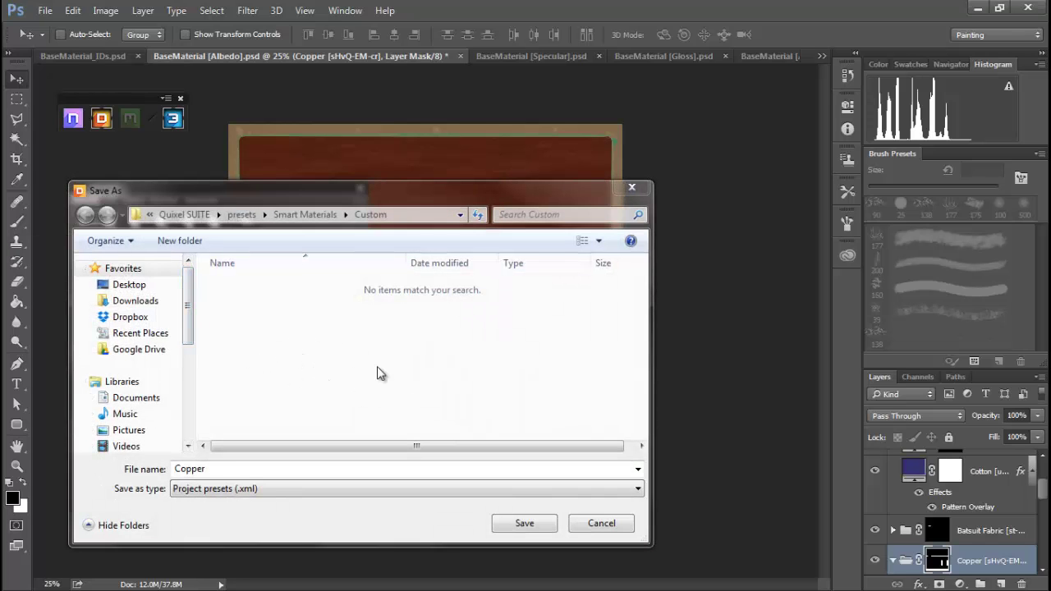
pyautogui.click(306, 213)
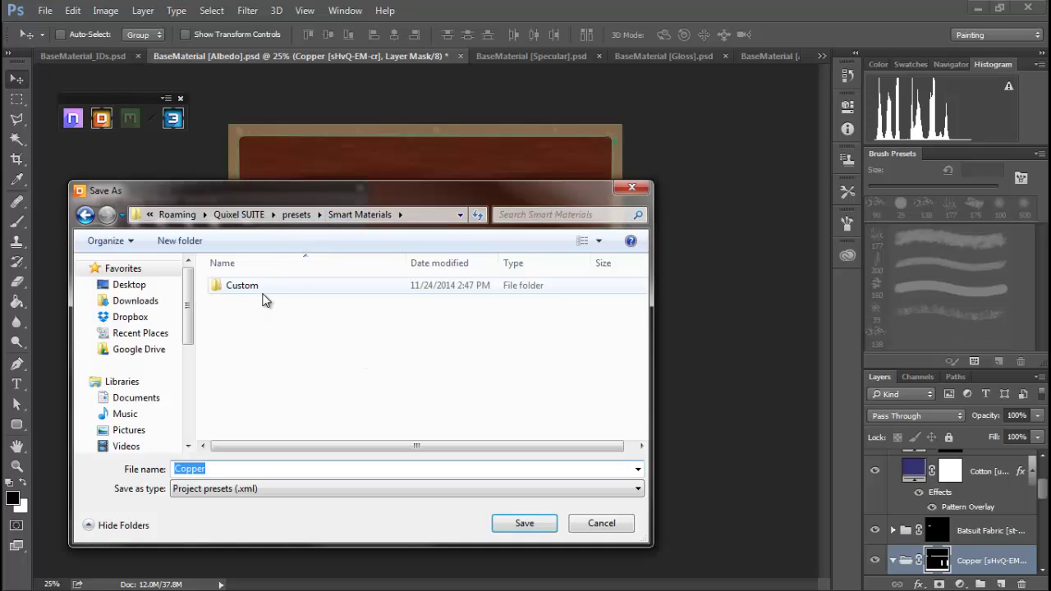
pyautogui.doubleClick(246, 287)
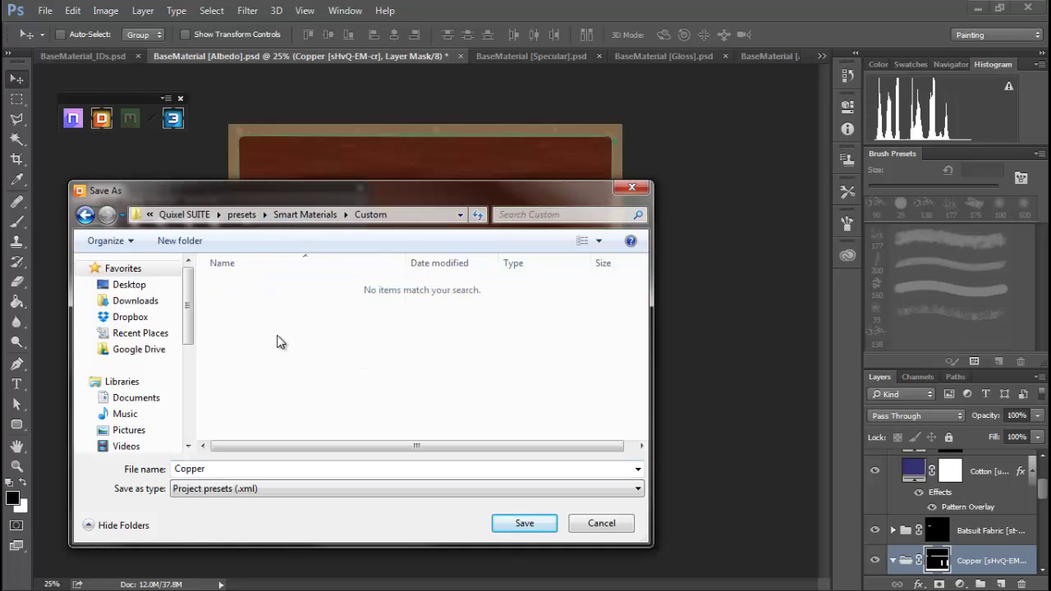
pyautogui.click(208, 469)
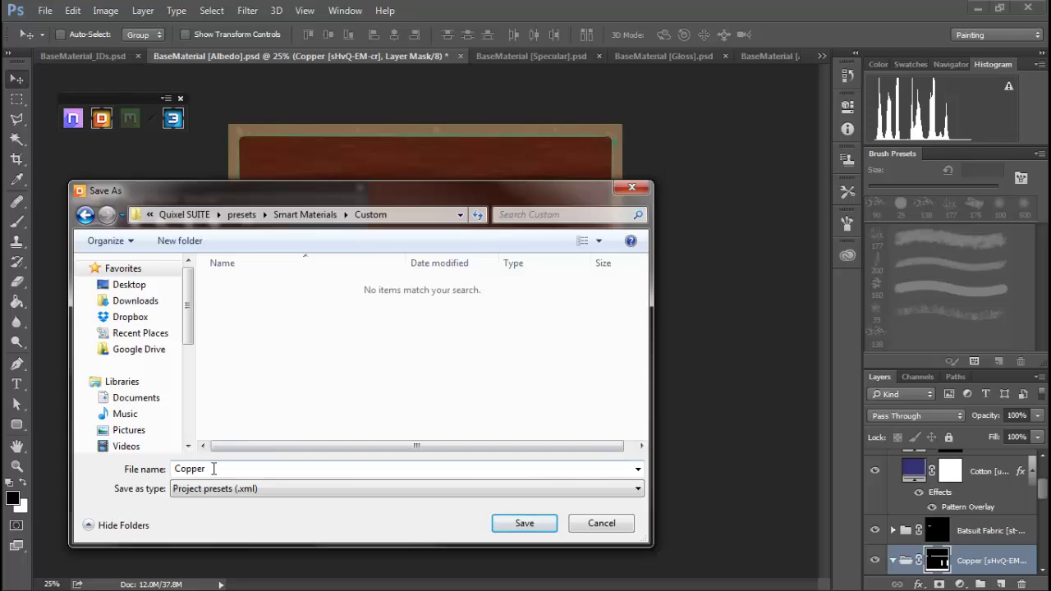
pyautogui.doubleClick(178, 468)
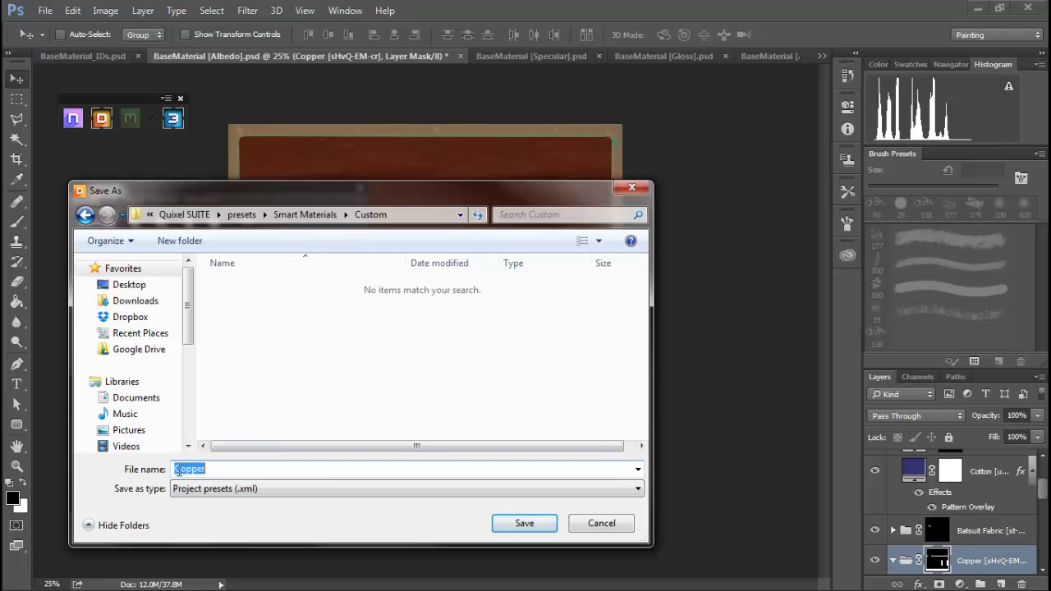
pyautogui.click(177, 469)
pyautogui.write('Steve')
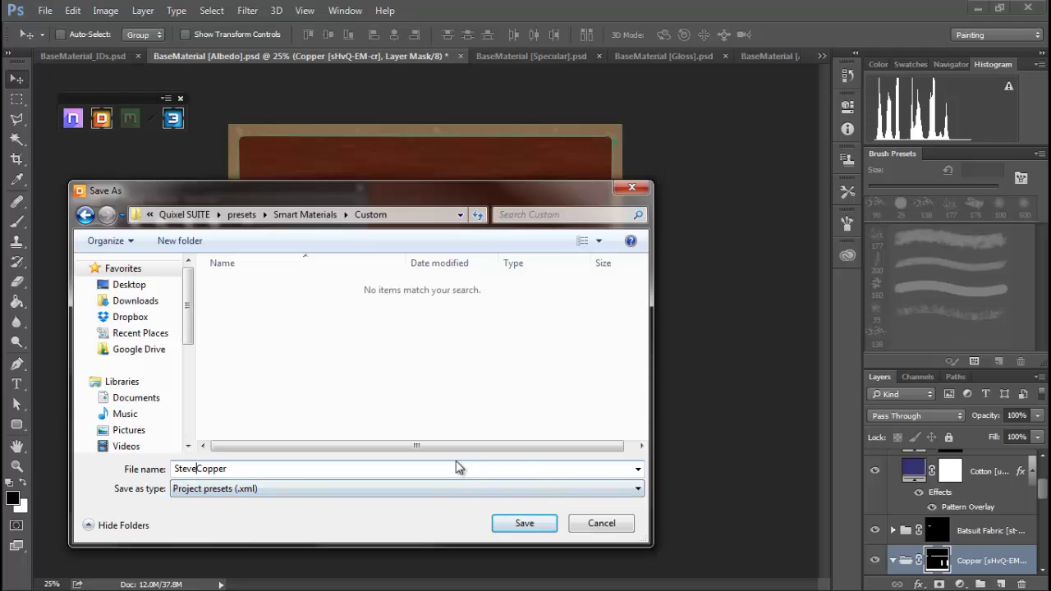
pyautogui.click(524, 524)
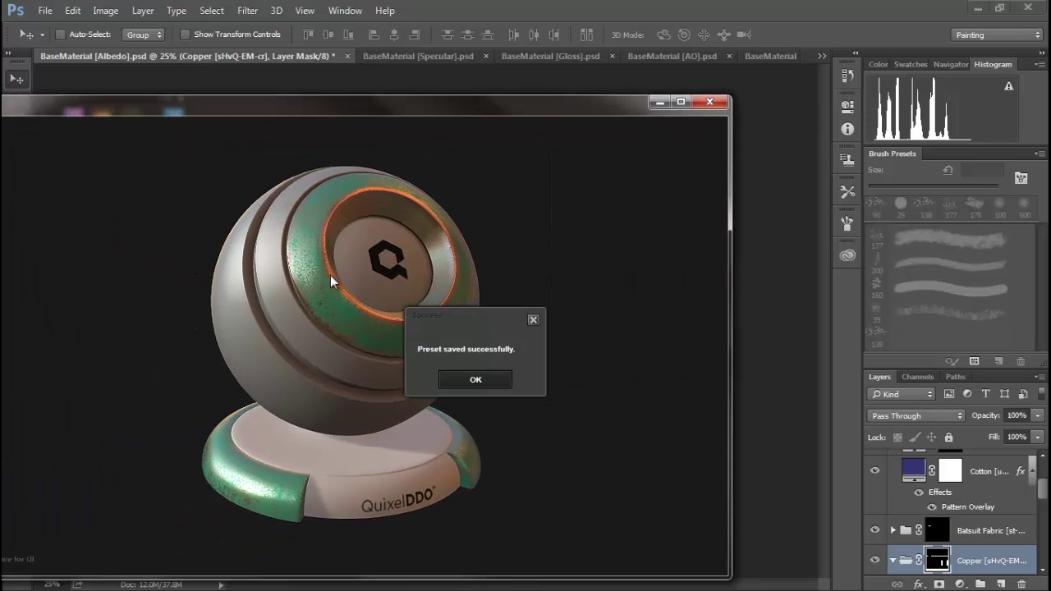
# Step: Save Varnished Cherry as the Smart Material preset 'Varnished Cherry Dark' and confirm
pyautogui.click(475, 380)
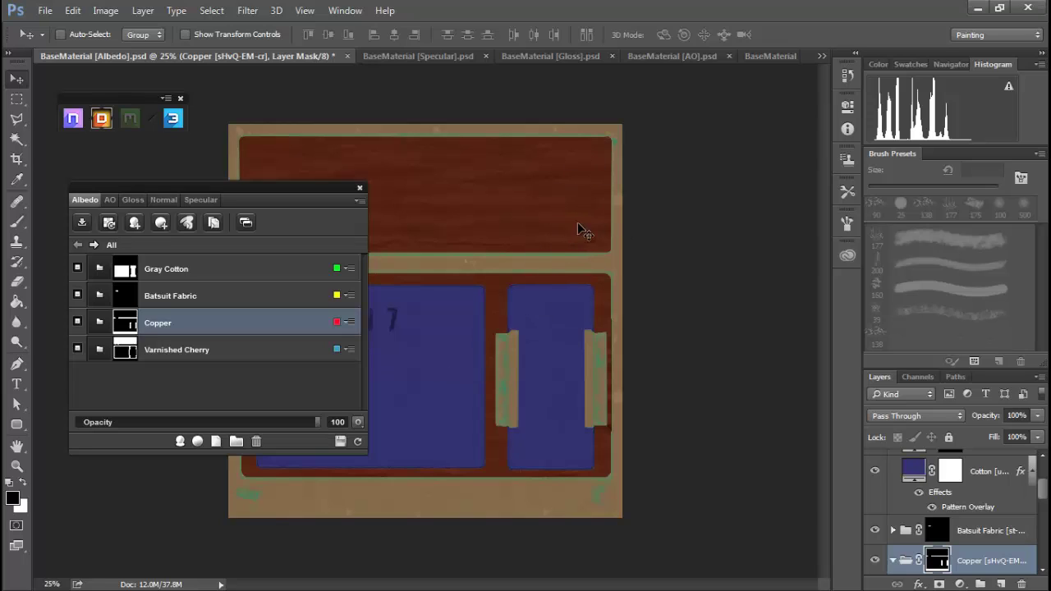
pyautogui.click(179, 349)
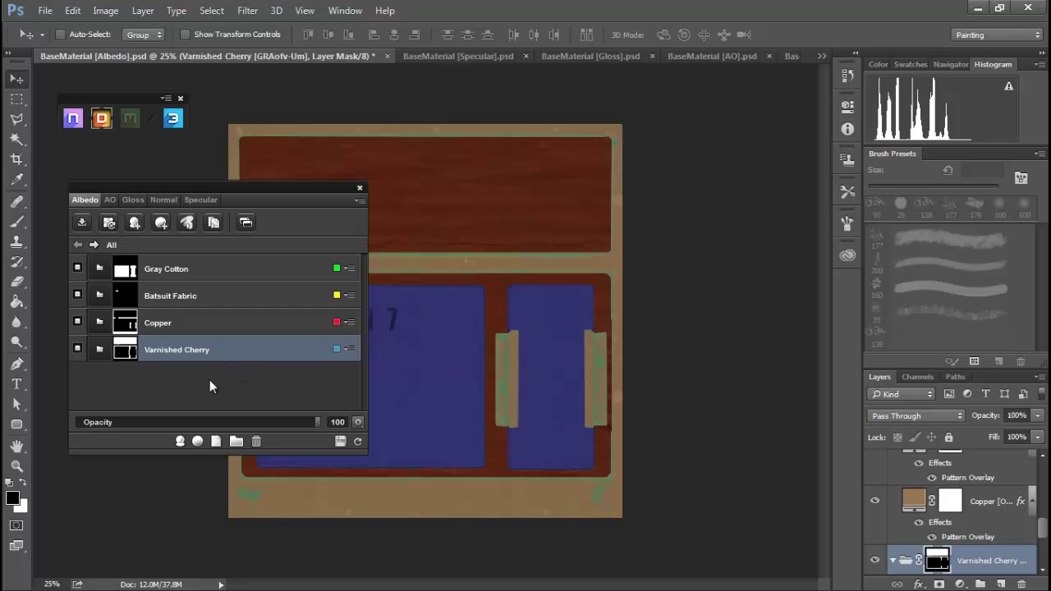
pyautogui.click(138, 225)
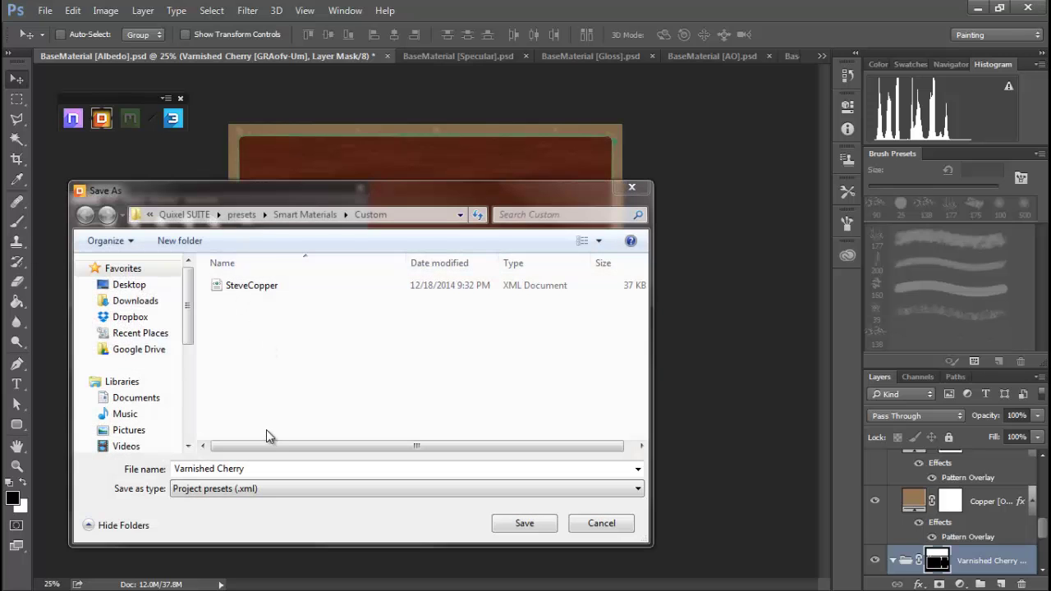
pyautogui.click(252, 469)
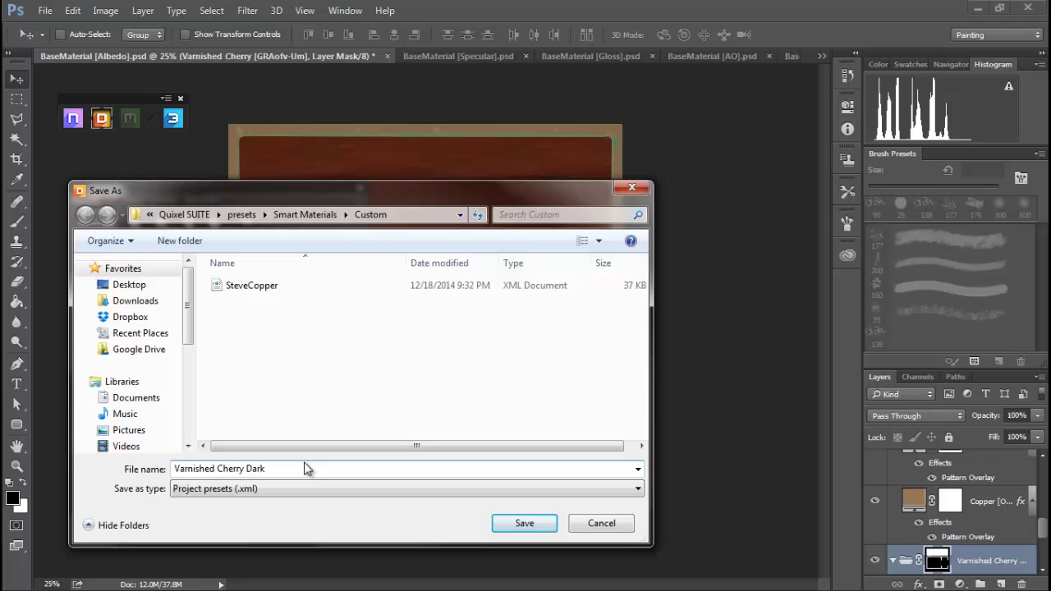
pyautogui.click(527, 522)
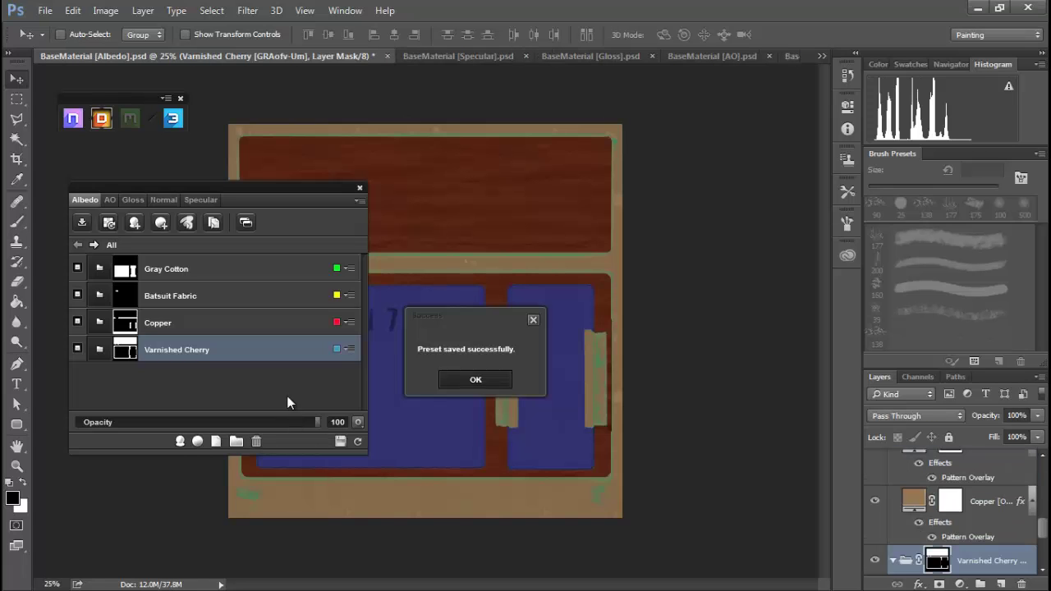
pyautogui.click(470, 377)
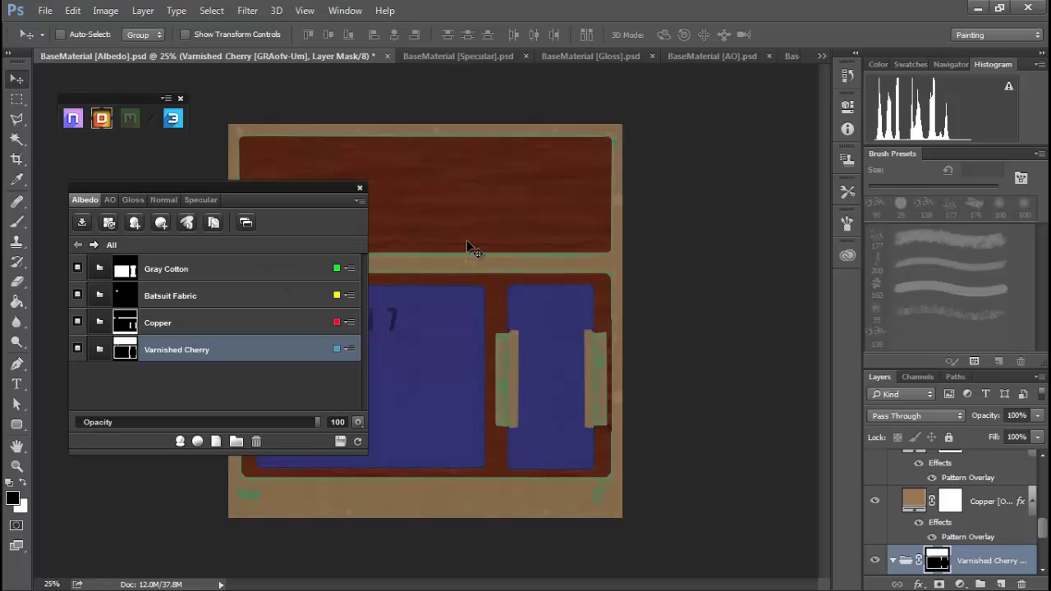
# Step: Save the albedo map as TIFF 'Wall_Diffuse' in Wall04 with default TIFF options
pyautogui.click(46, 11)
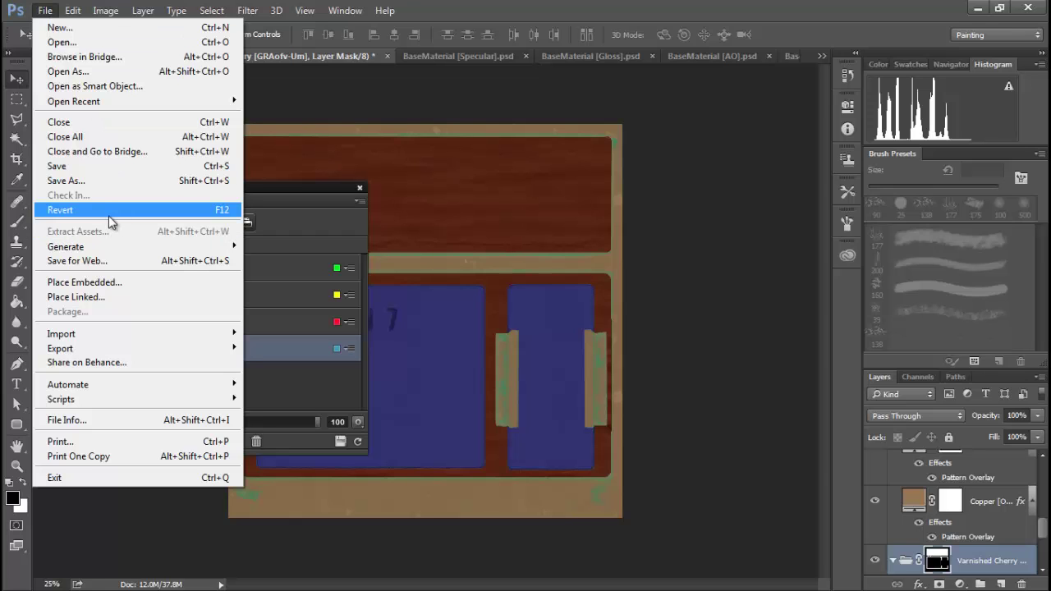
pyautogui.click(107, 181)
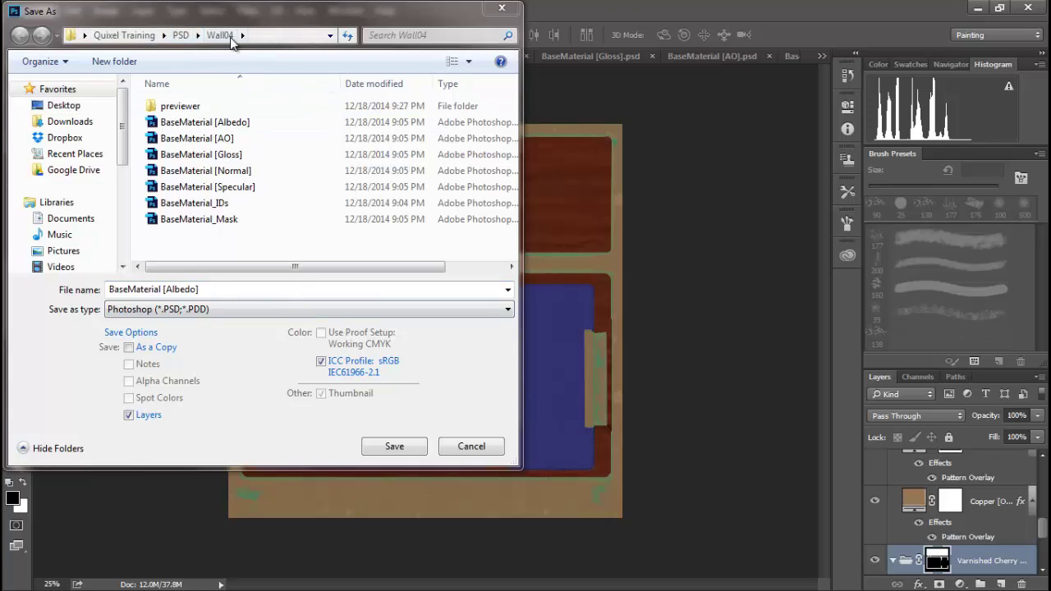
pyautogui.click(508, 309)
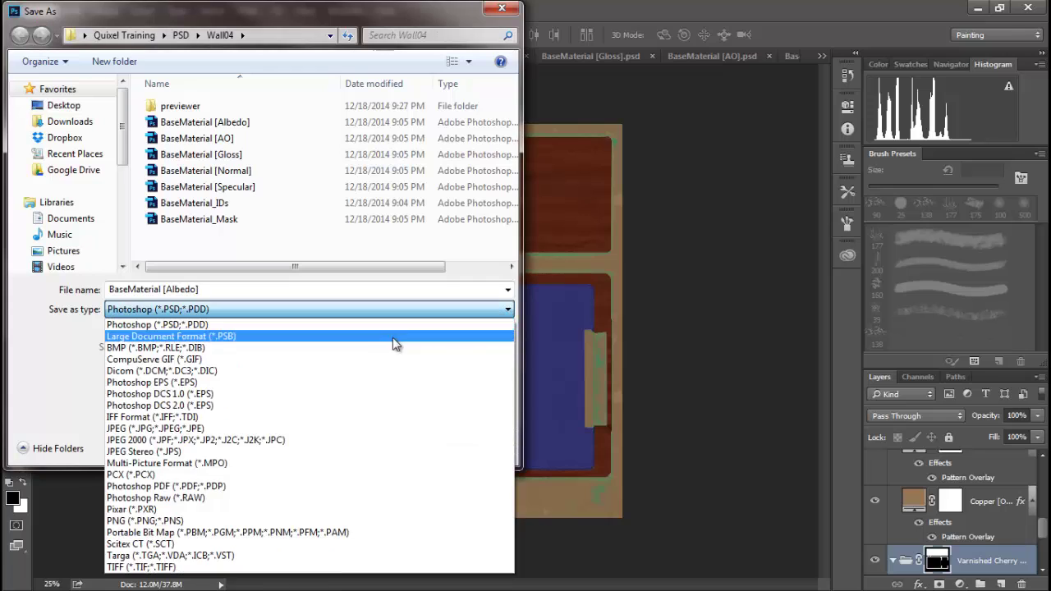
pyautogui.click(324, 567)
pyautogui.doubleClick(206, 289)
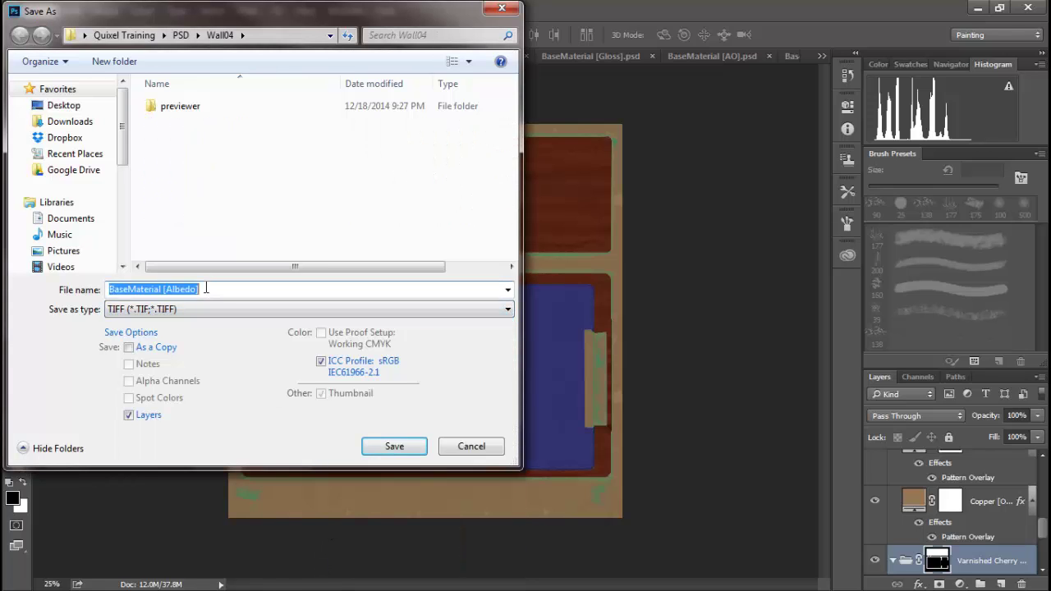
pyautogui.write('Wall_Di')
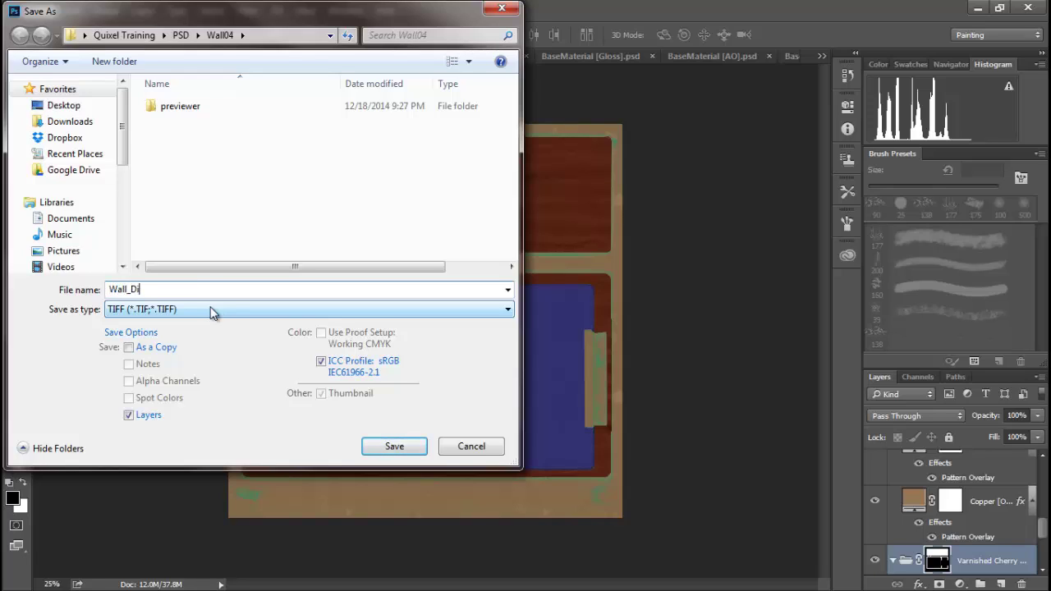
pyautogui.write('ffuse')
pyautogui.click(399, 449)
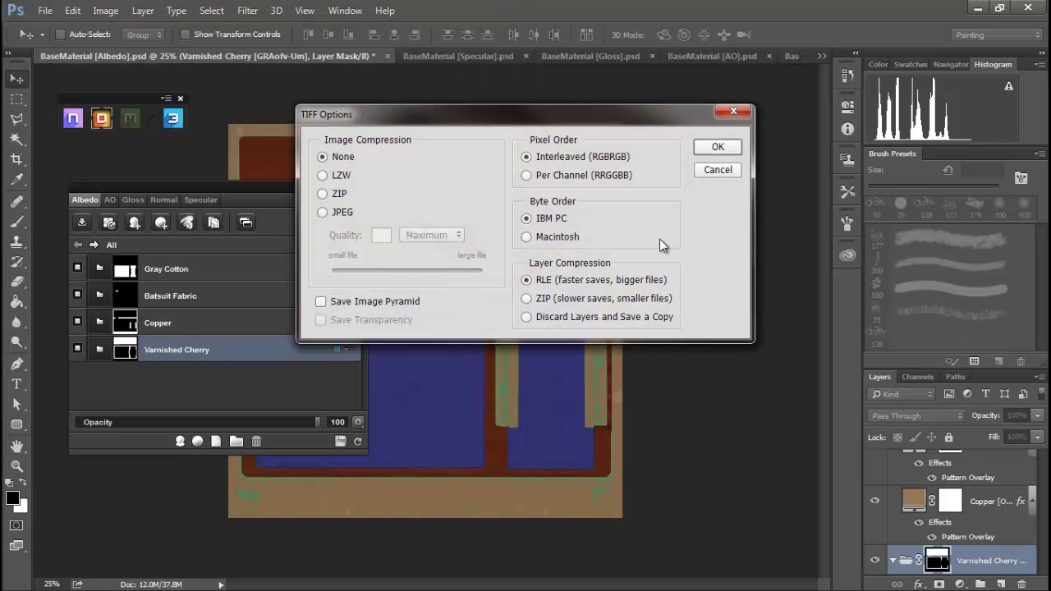
pyautogui.click(716, 147)
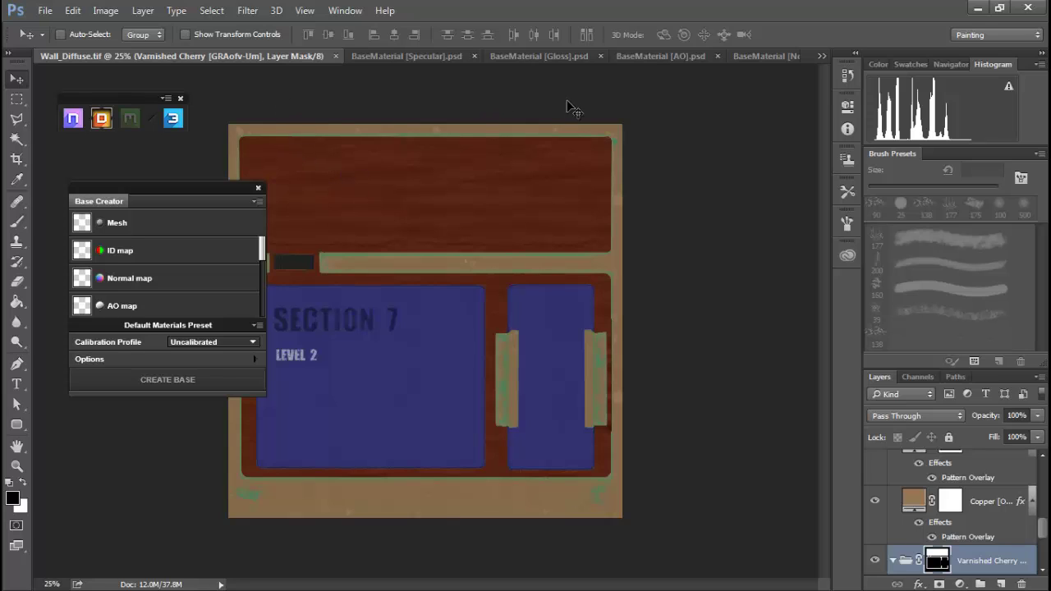
# Step: In the specular document, change the Varnished Wood fill colour from 383838 to 646464
pyautogui.click(415, 56)
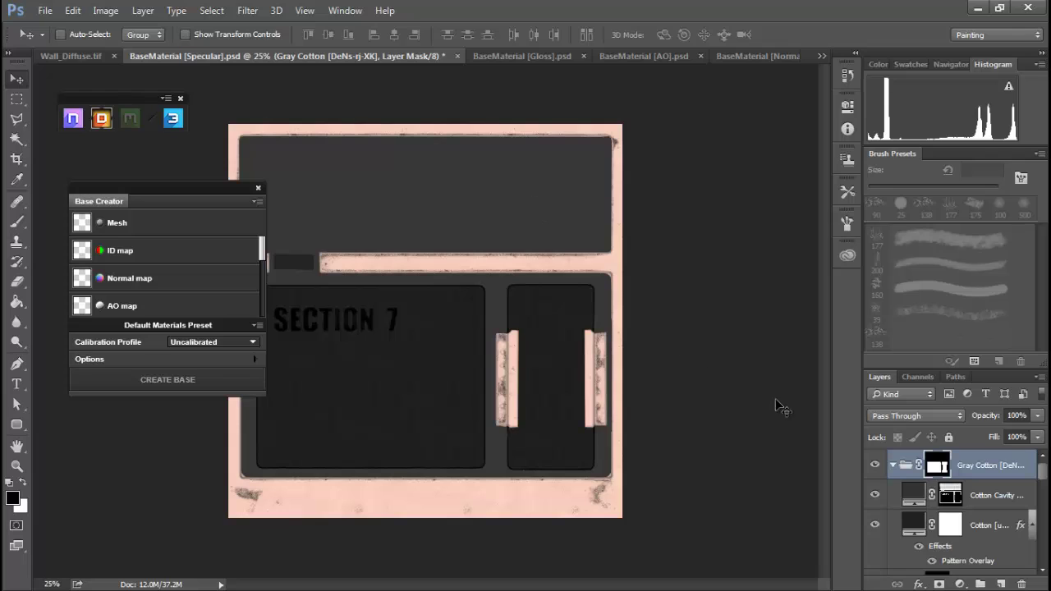
pyautogui.moveTo(1045, 474); pyautogui.dragTo(1043, 552)
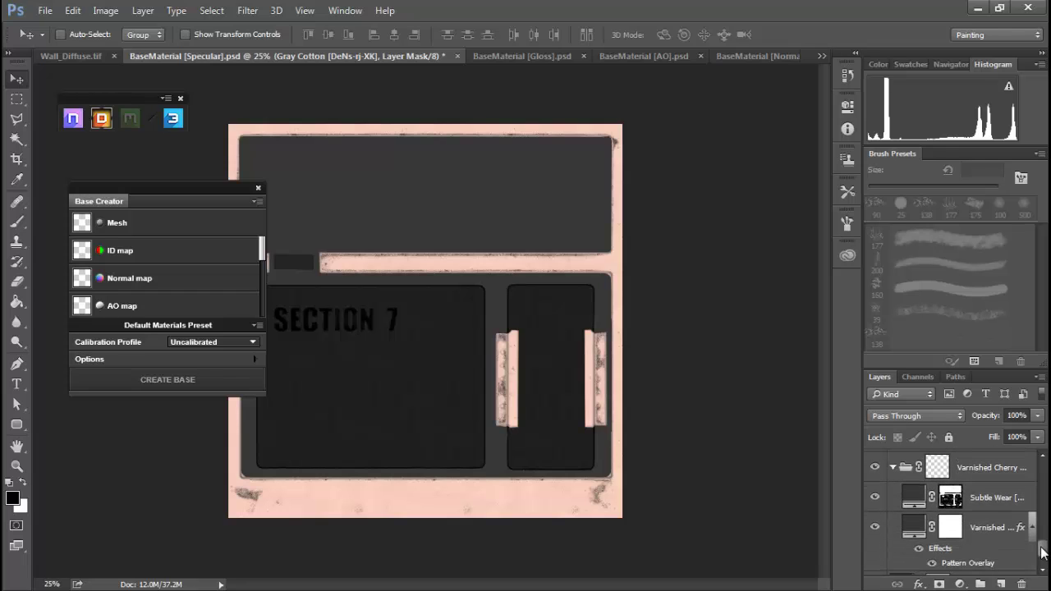
pyautogui.click(913, 530)
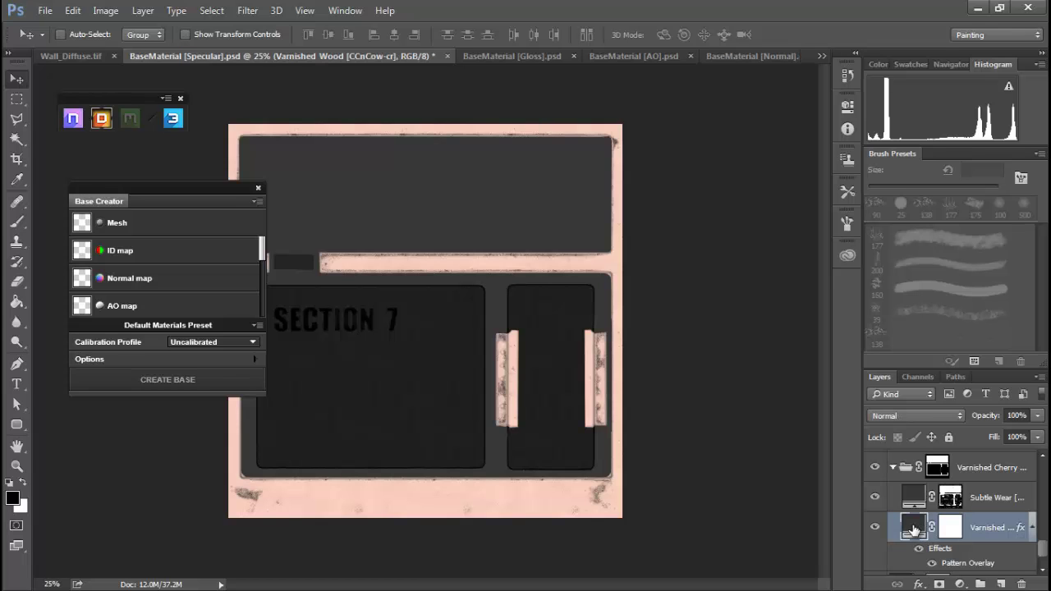
pyautogui.doubleClick(913, 529)
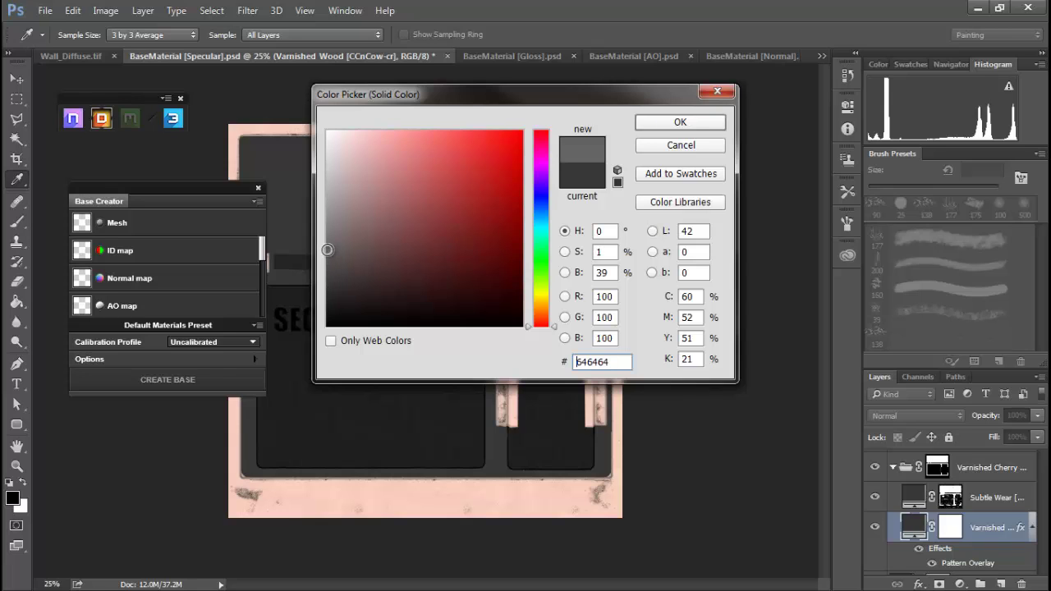
pyautogui.click(326, 249)
pyautogui.click(678, 122)
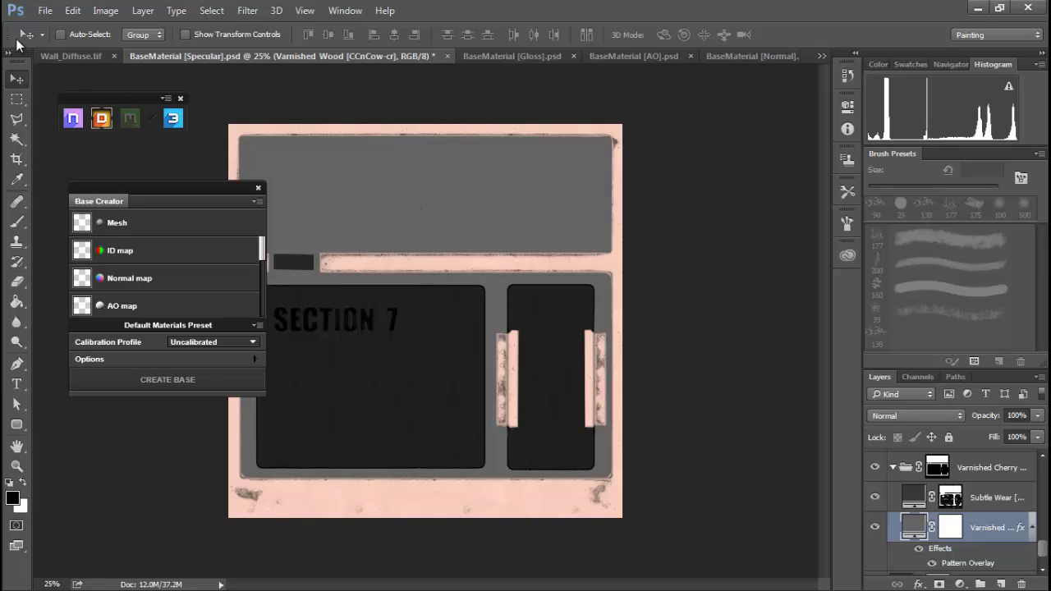
# Step: Save the specular map as TIFF 'Wall_Specular', then bring up the BaseMaterial Normal document
pyautogui.click(46, 11)
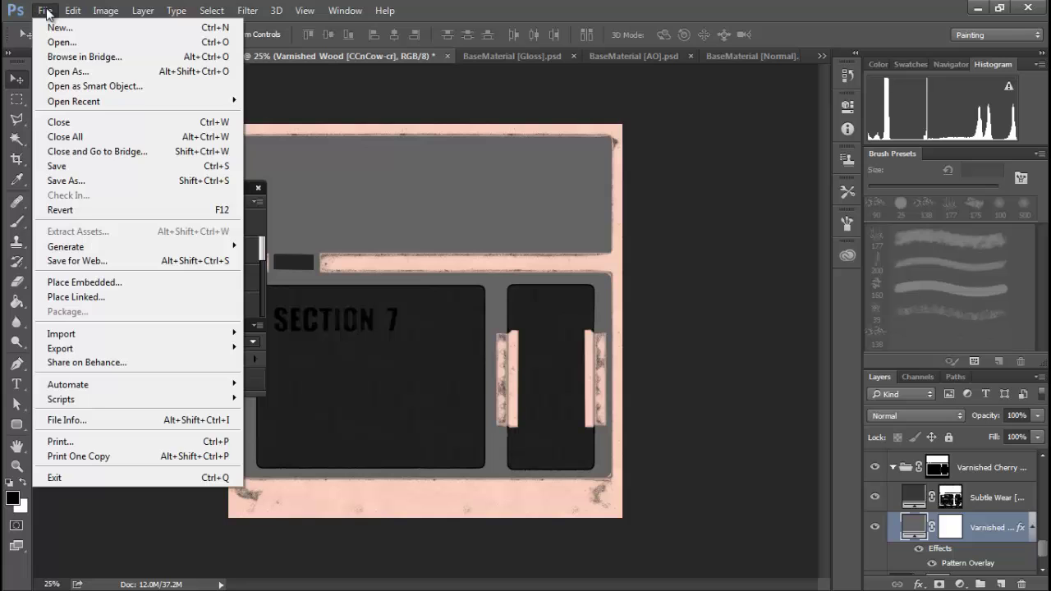
pyautogui.click(67, 181)
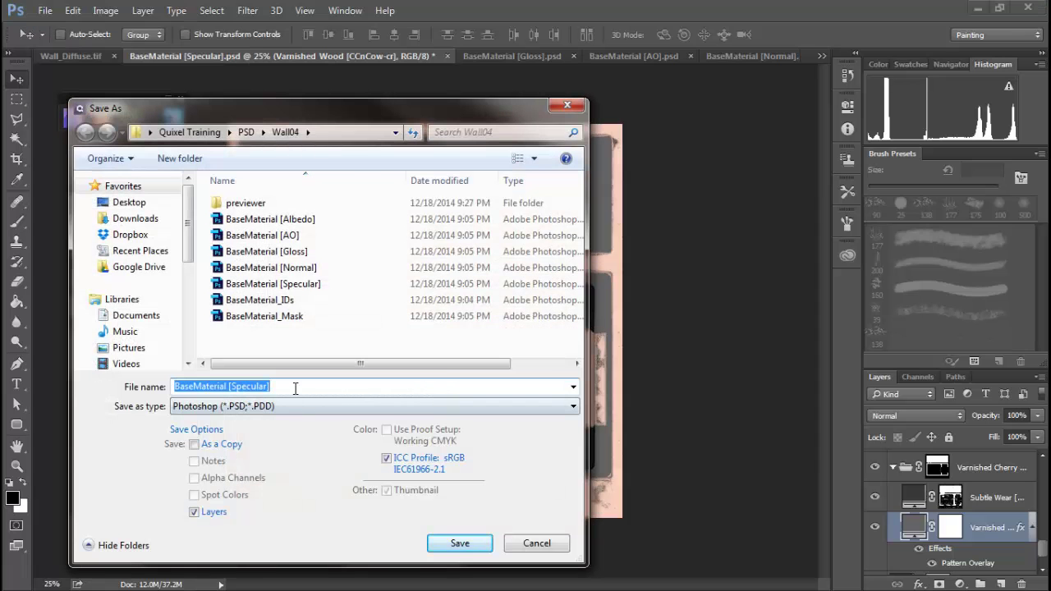
pyautogui.write('Wall_')
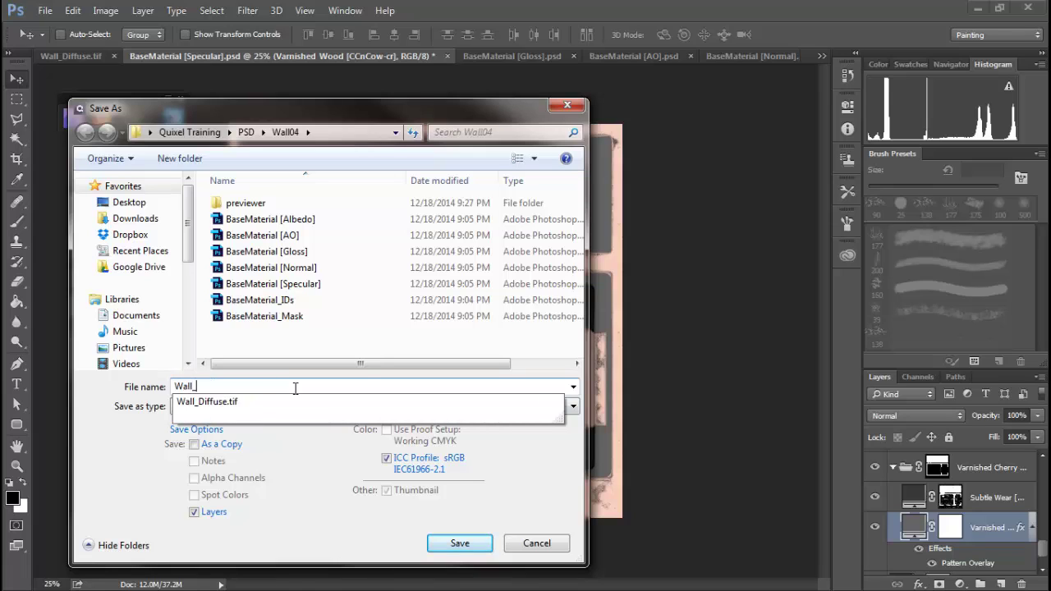
pyautogui.write('Specular')
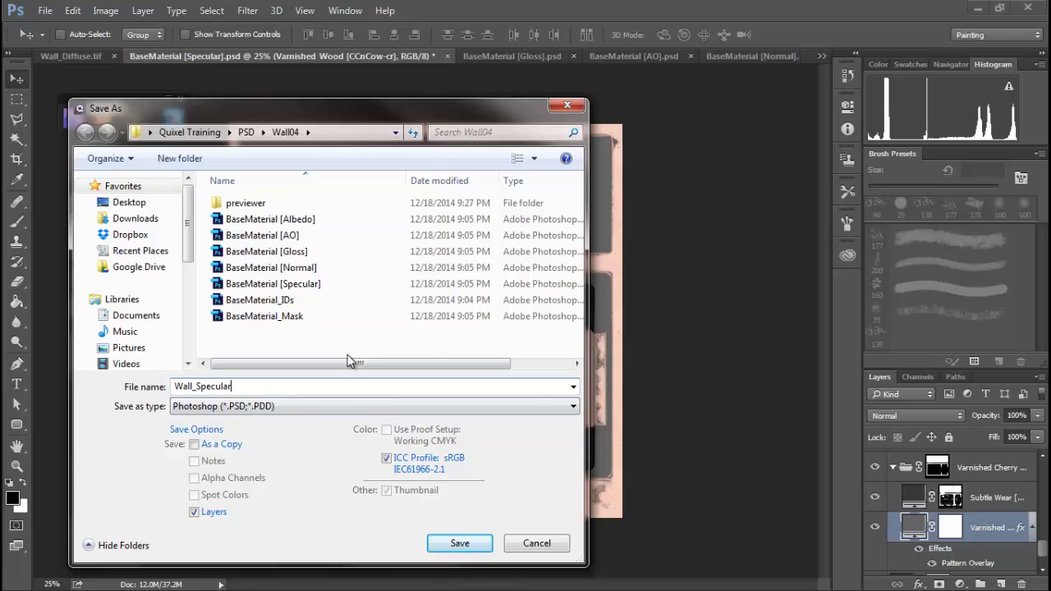
pyautogui.click(573, 405)
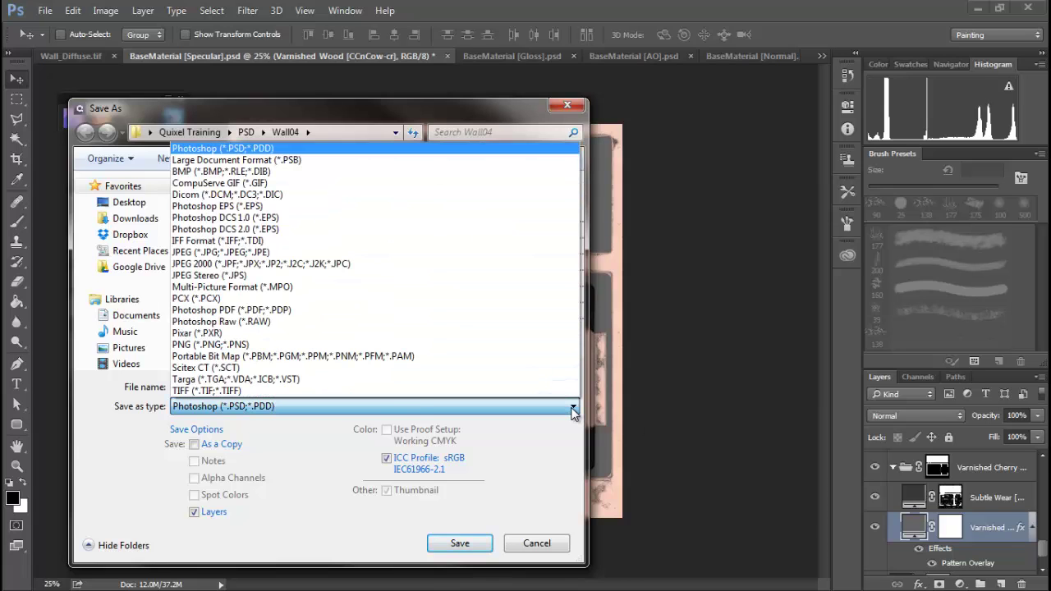
pyautogui.click(388, 392)
pyautogui.click(459, 544)
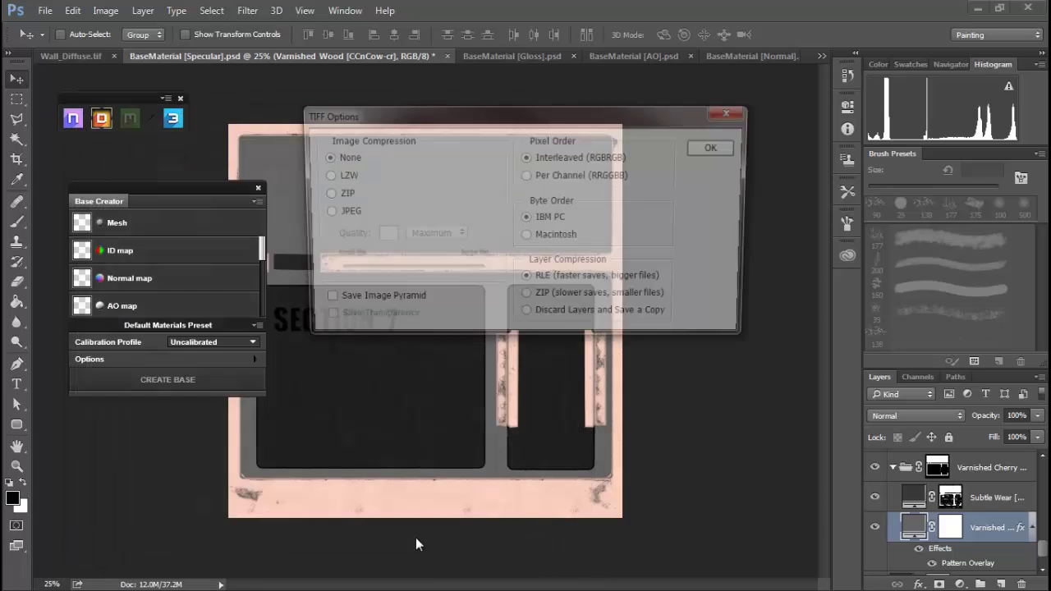
pyautogui.click(716, 149)
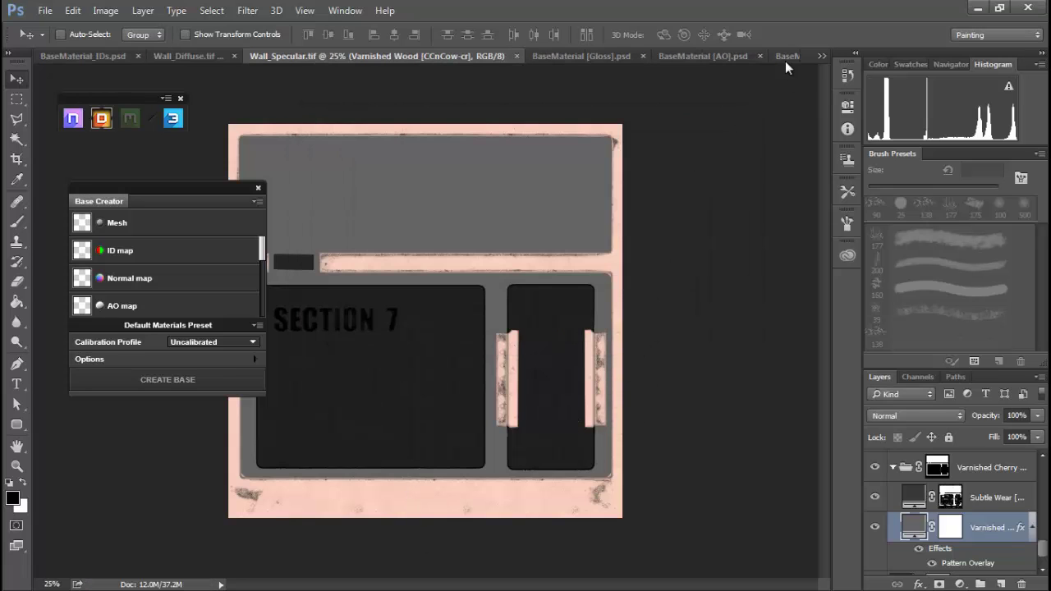
pyautogui.click(823, 56)
pyautogui.click(944, 146)
# Step: Save the normal map as TIFF 'Wall_Normal' in Wall04 with default TIFF options
pyautogui.click(47, 10)
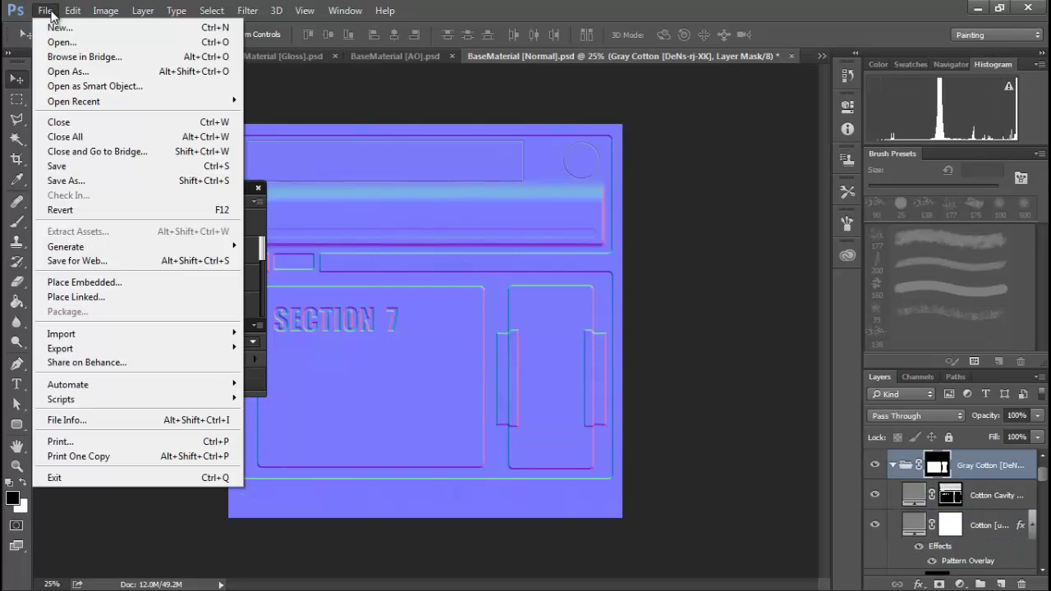
pyautogui.click(70, 181)
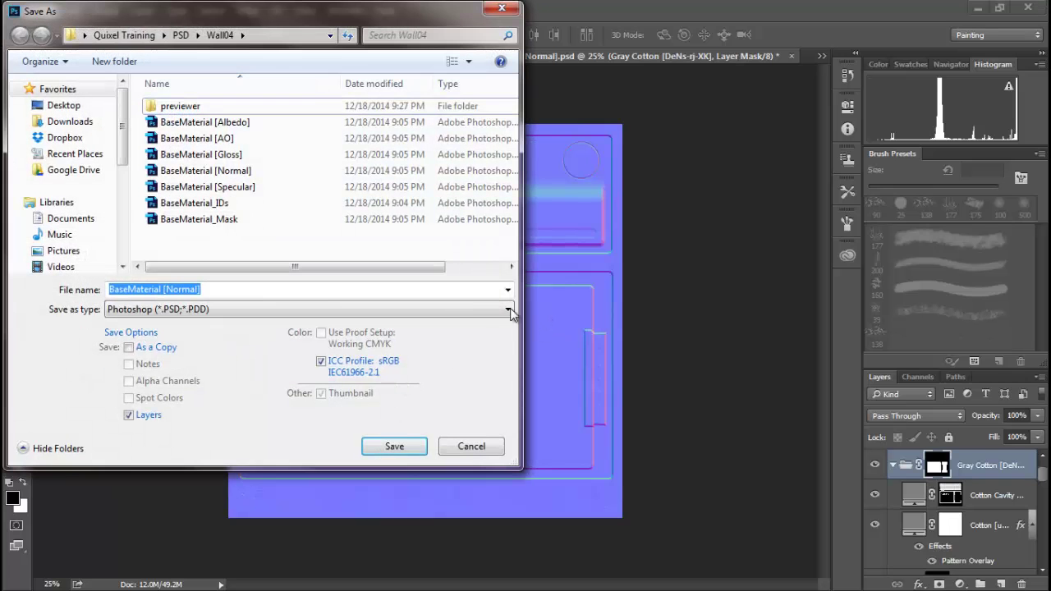
pyautogui.click(506, 309)
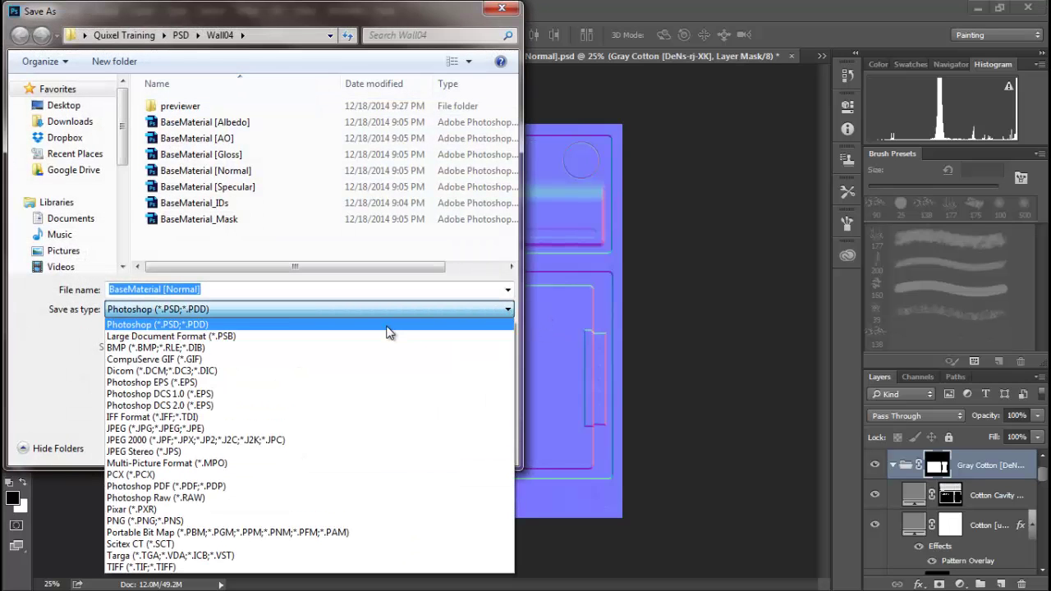
pyautogui.click(282, 567)
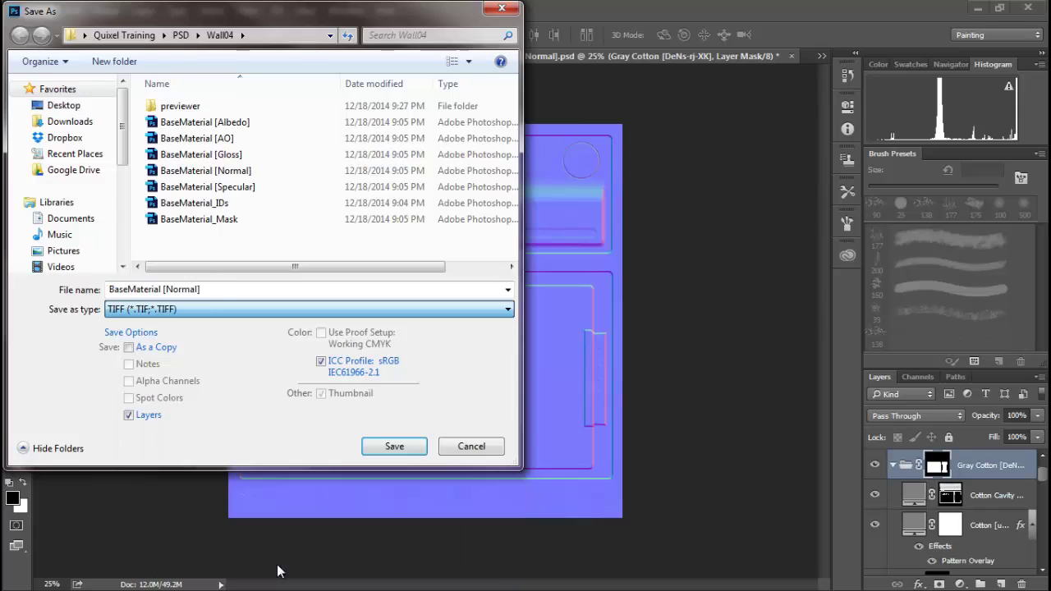
pyautogui.click(210, 293)
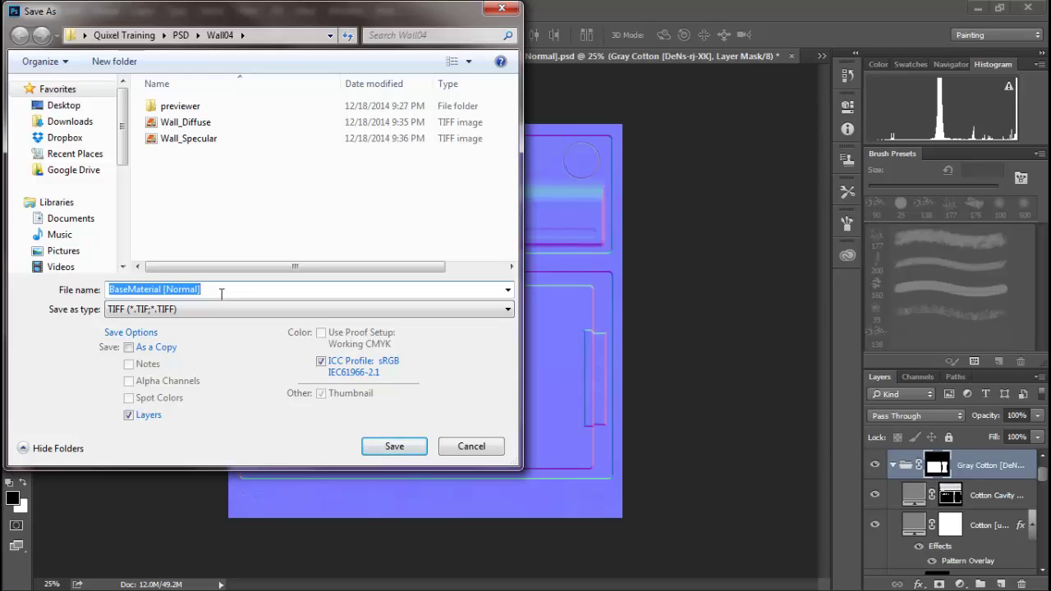
pyautogui.write('Wall_')
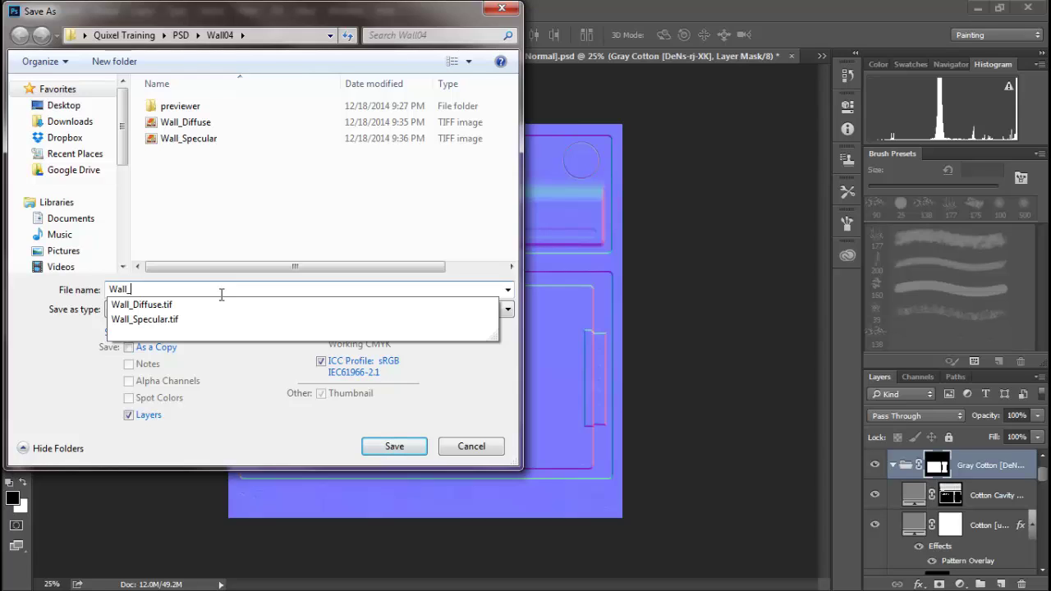
pyautogui.write('Normal')
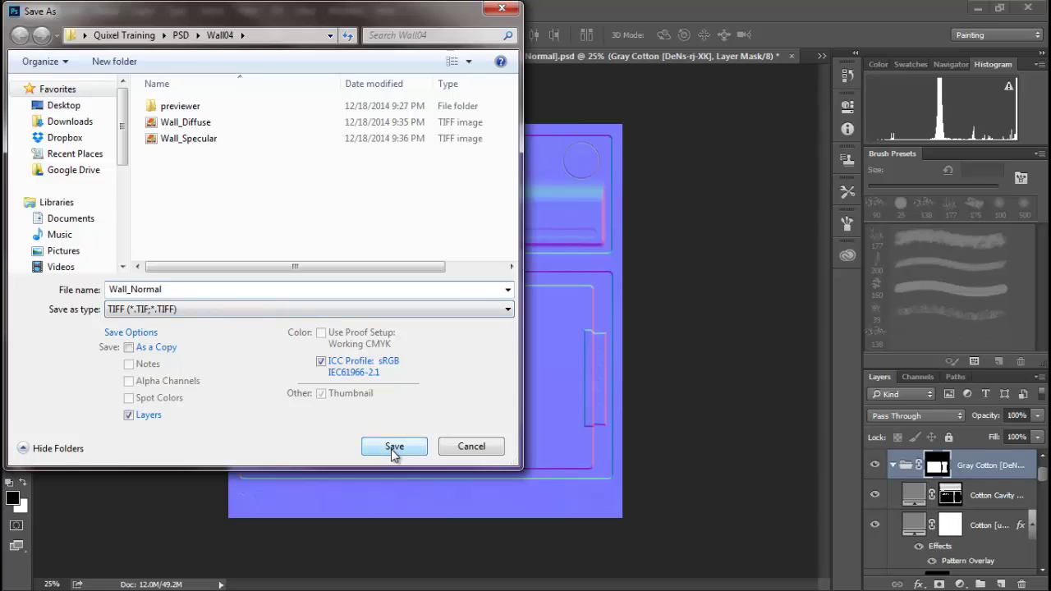
pyautogui.click(394, 448)
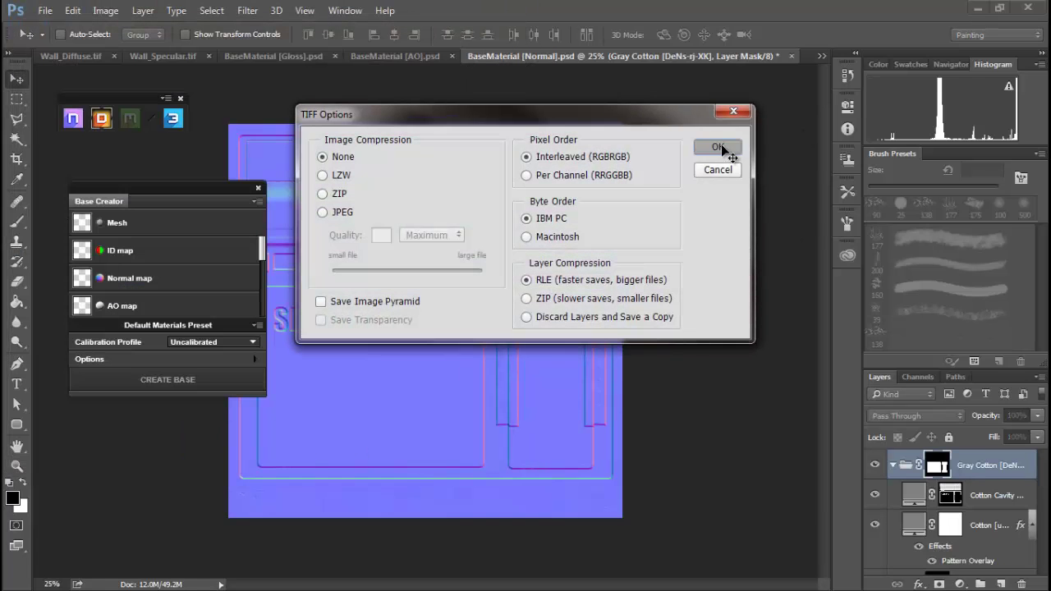
pyautogui.click(719, 146)
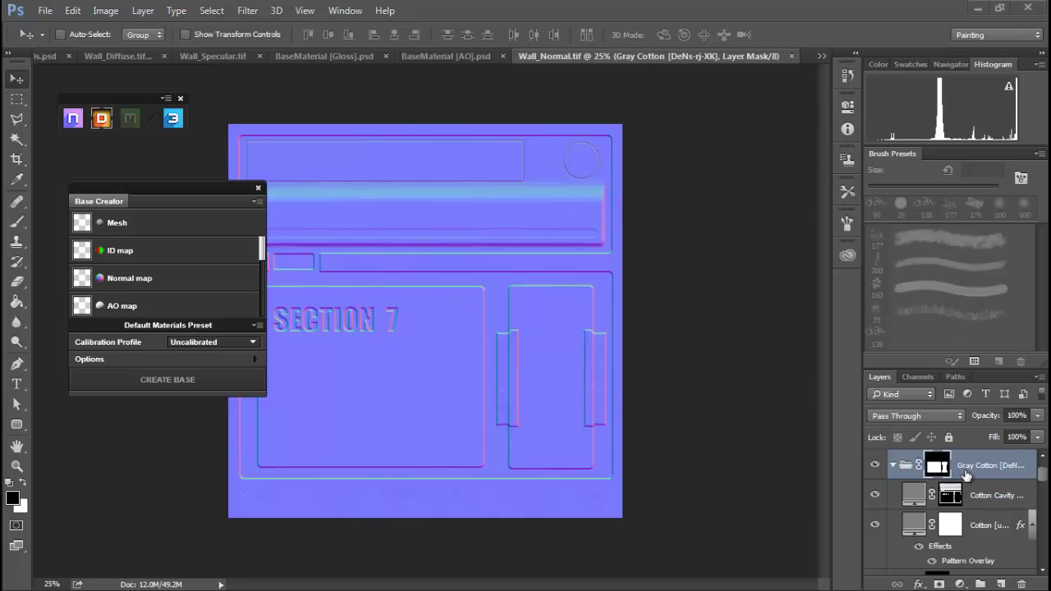
# Step: Flatten all of Wall_Normal's layers into a single Background layer
pyautogui.scroll(-5, 1044, 573)
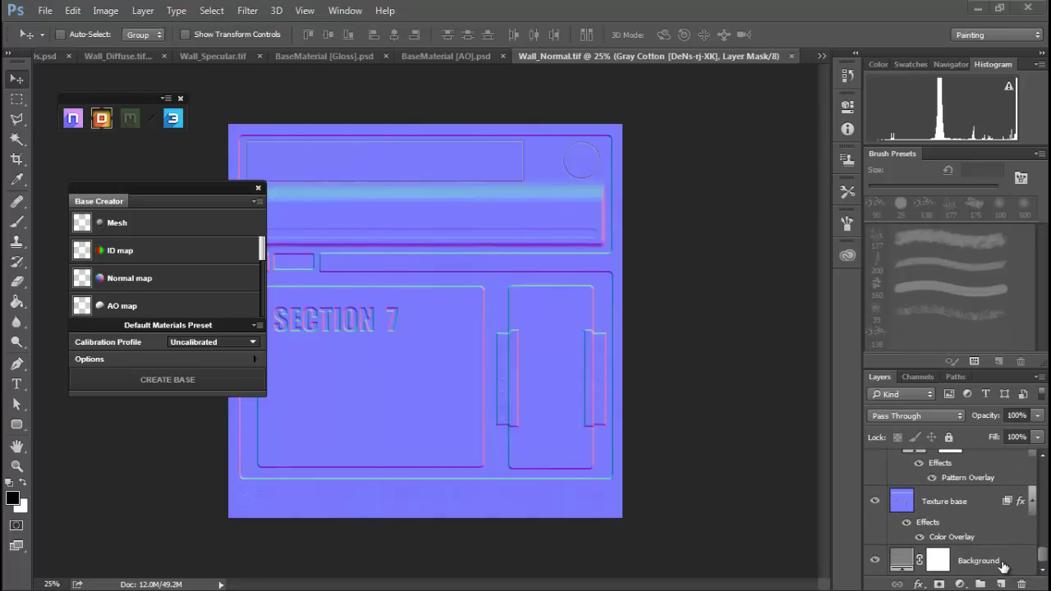
pyautogui.keyDown('shift'); pyautogui.click(982, 563); pyautogui.keyUp('shift')
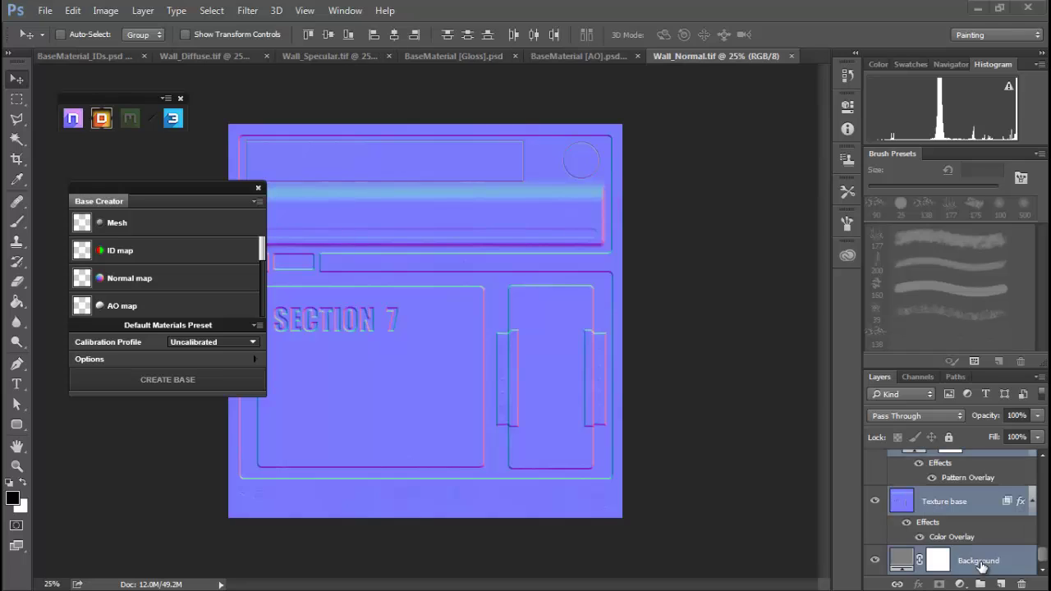
pyautogui.rightClick(956, 493)
pyautogui.click(786, 416)
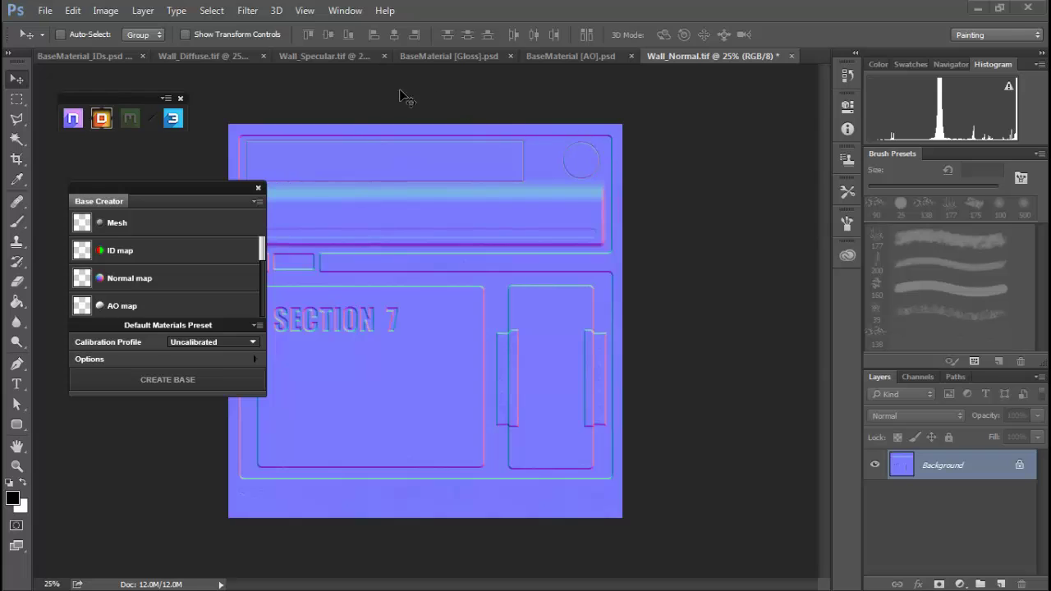
# Step: Flatten Wall_Specular's layers, Gray Cotton down to Background, into one layer
pyautogui.click(318, 57)
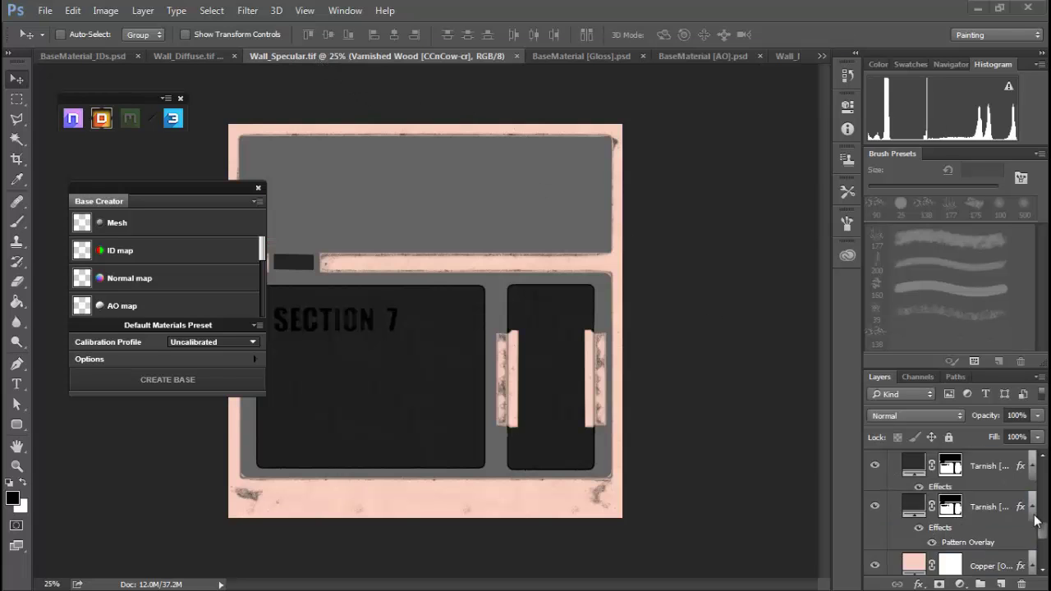
pyautogui.scroll(3, 1033, 504)
pyautogui.click(985, 472)
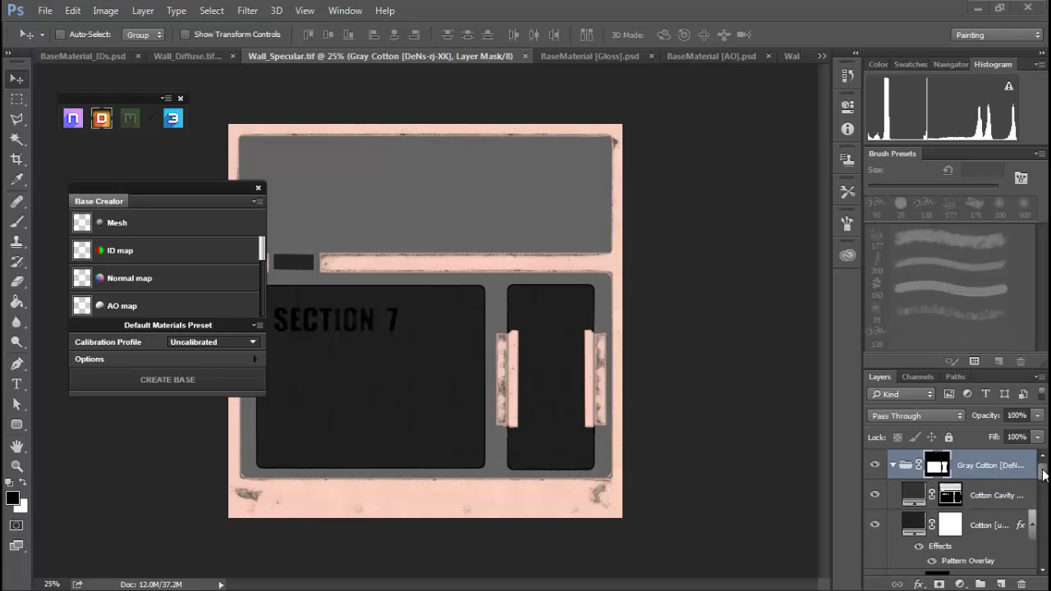
pyautogui.moveTo(1042, 474); pyautogui.dragTo(1045, 570)
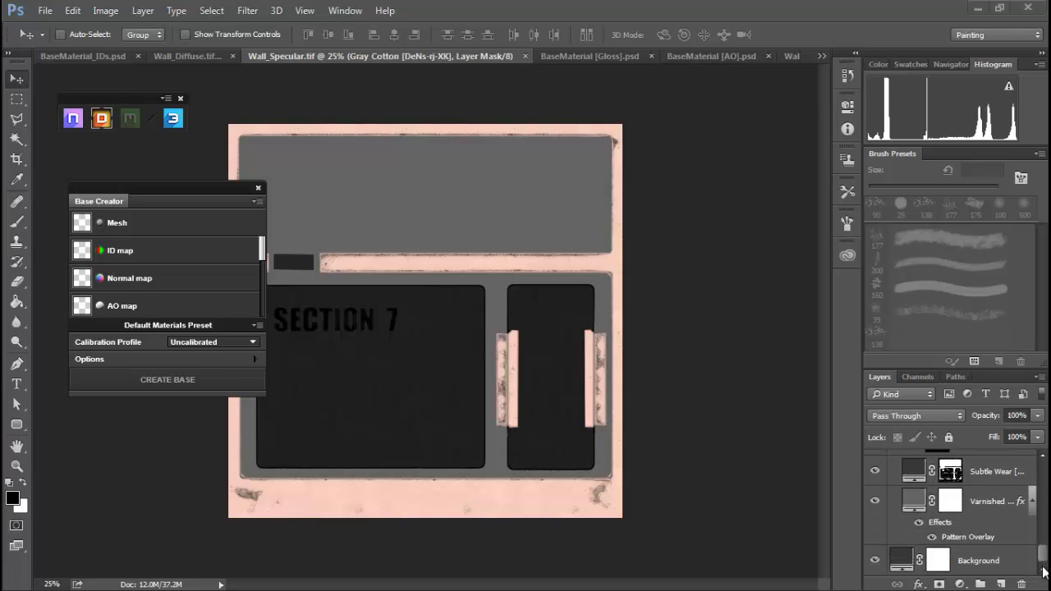
pyautogui.keyDown('shift'); pyautogui.click(976, 563); pyautogui.keyUp('shift')
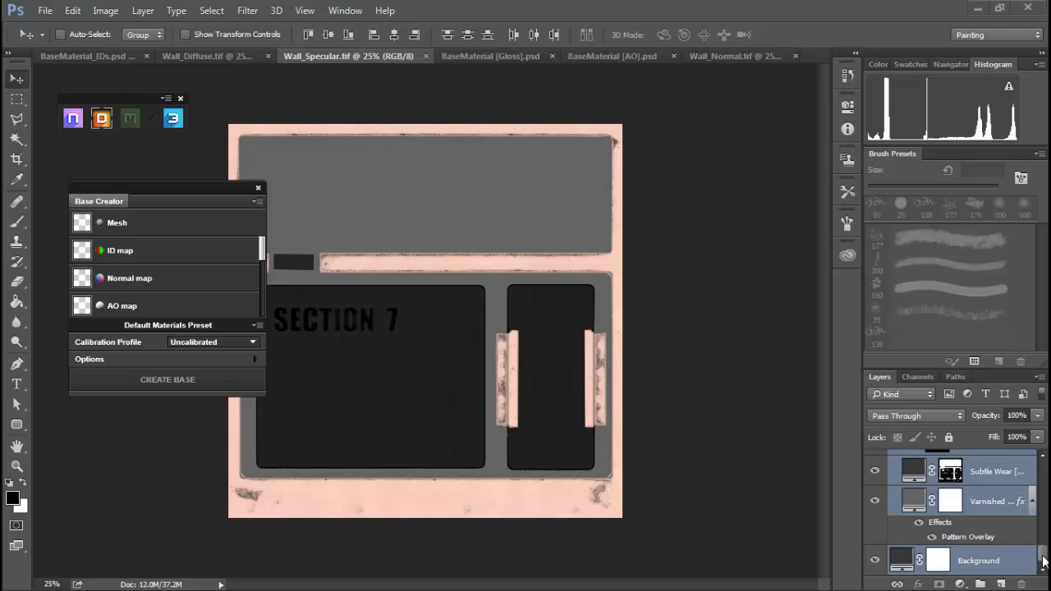
pyautogui.moveTo(1043, 562); pyautogui.dragTo(1042, 519)
pyautogui.rightClick(986, 513)
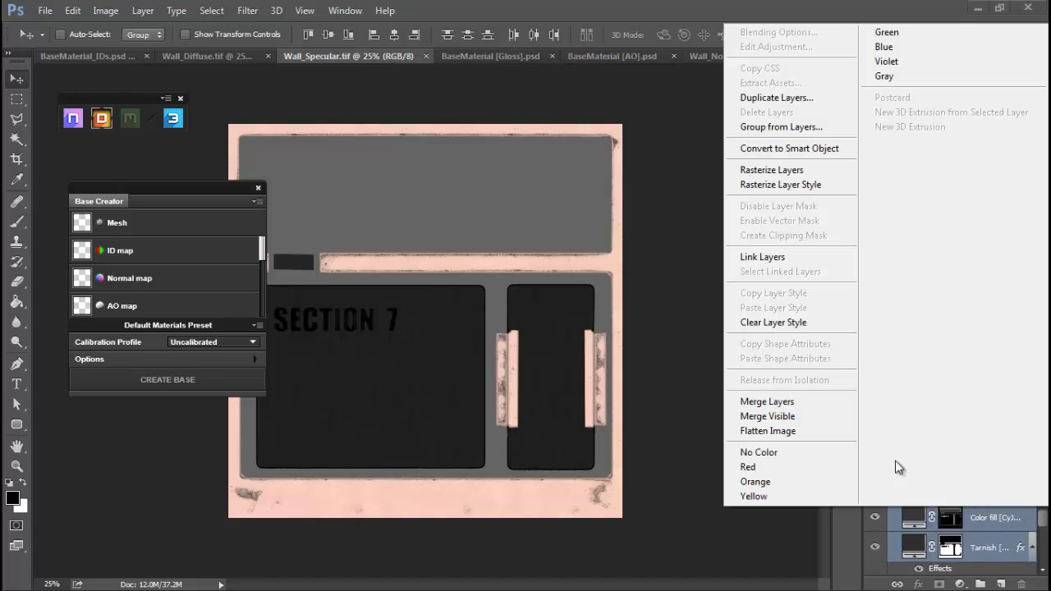
pyautogui.click(773, 431)
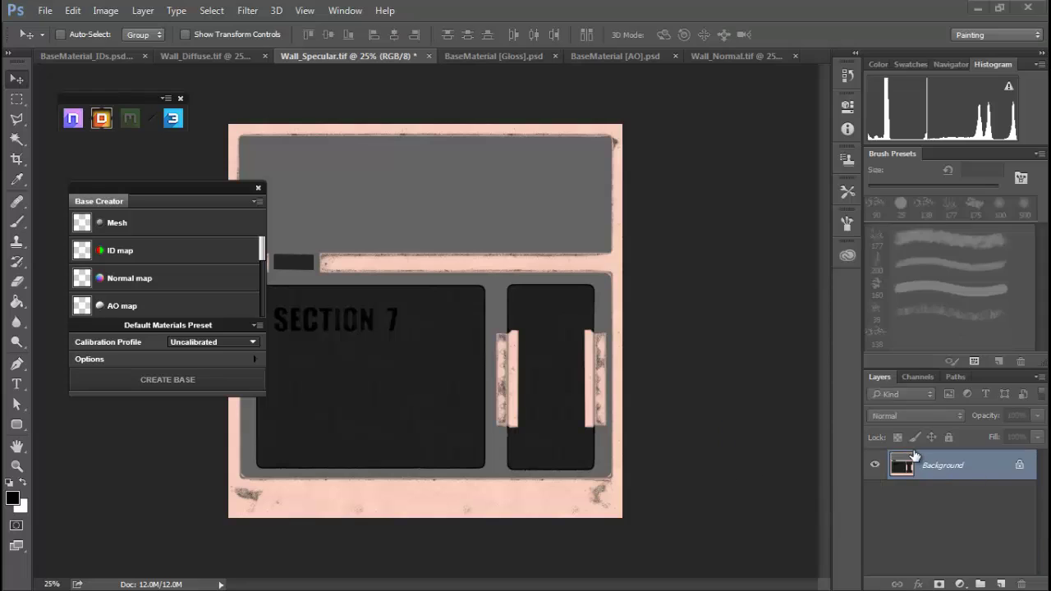
# Step: Flatten Wall_Diffuse into one layer, then return to Wall_Specular
pyautogui.click(215, 54)
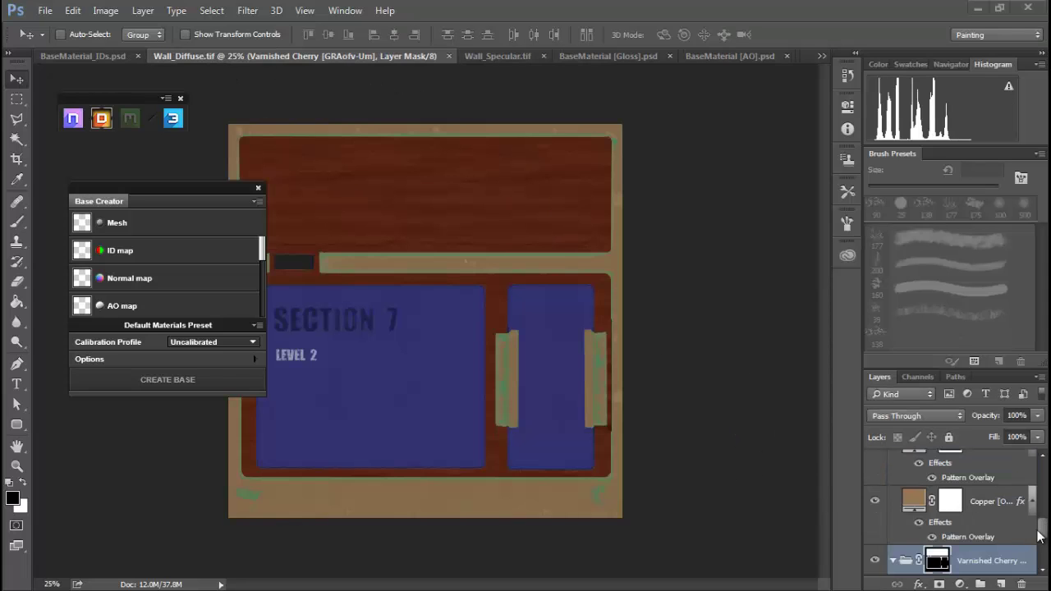
pyautogui.scroll(5, 985, 493)
pyautogui.click(977, 467)
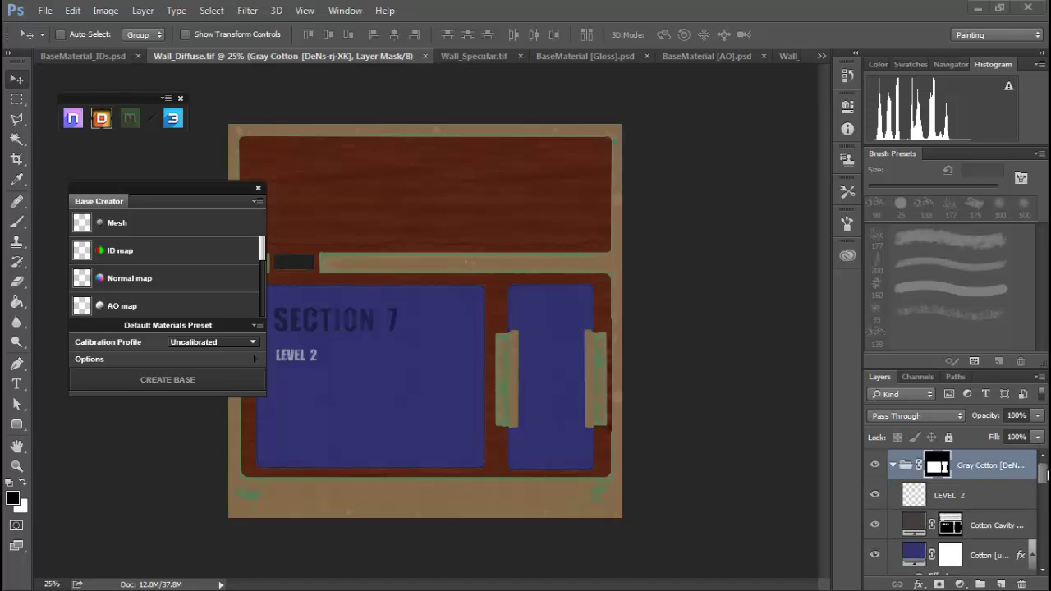
pyautogui.scroll(-5, 981, 525)
pyautogui.keyDown('shift'); pyautogui.click(981, 565); pyautogui.keyUp('shift')
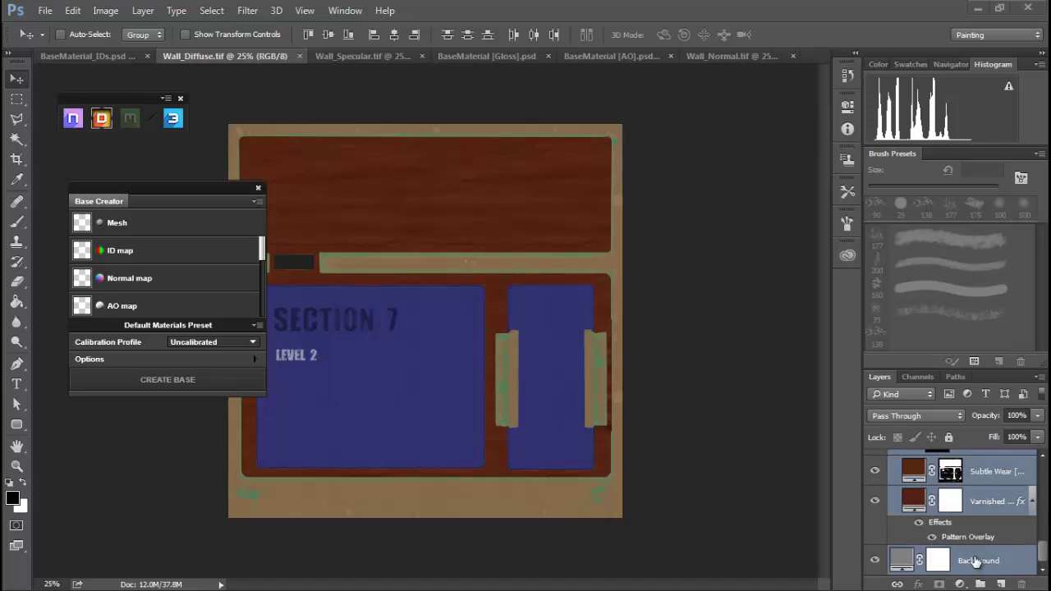
pyautogui.rightClick(979, 500)
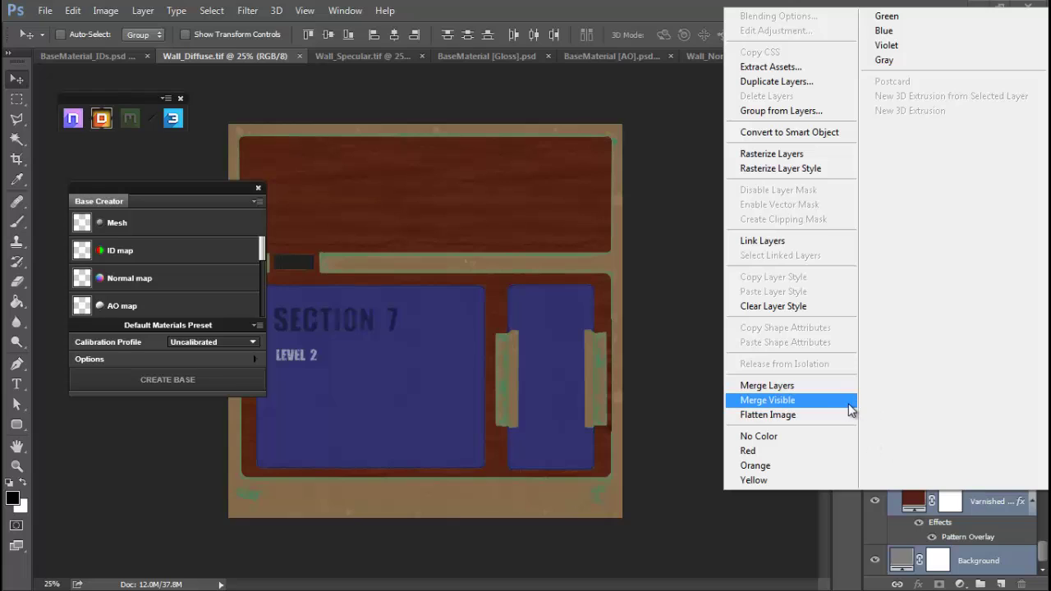
pyautogui.click(786, 415)
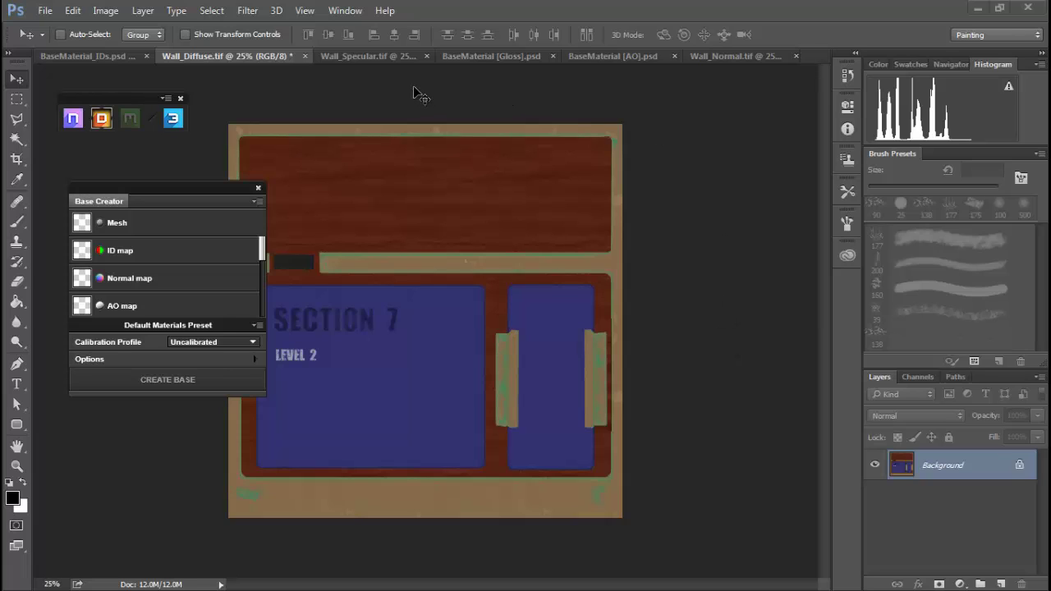
pyautogui.click(362, 59)
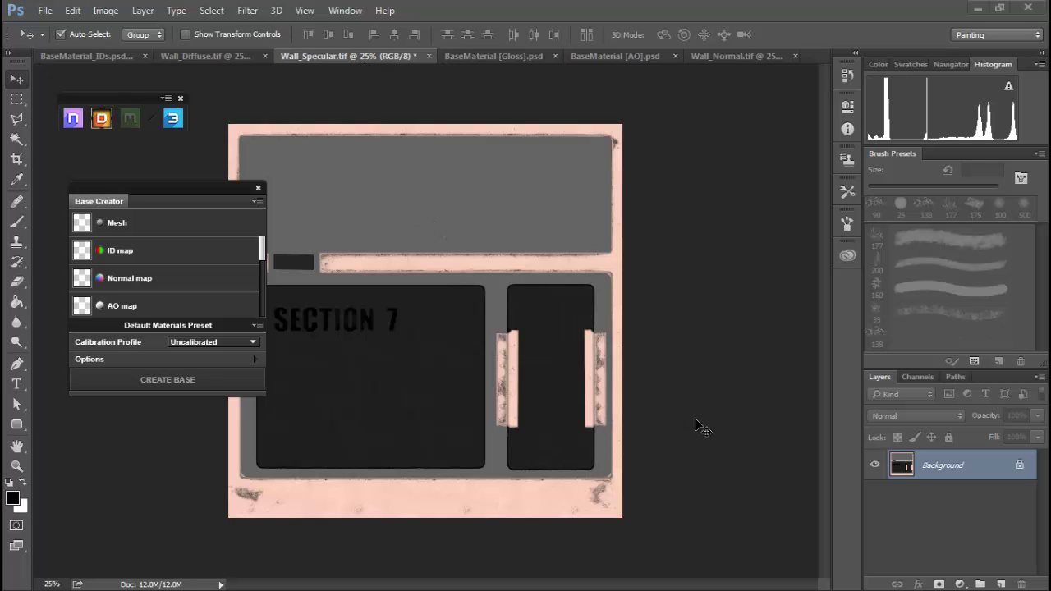
# Step: Copy the whole Wall_Specular image and paste it into a new Alpha 1 channel of Wall_Diffuse
pyautogui.hotkey('ctrl', 'a')
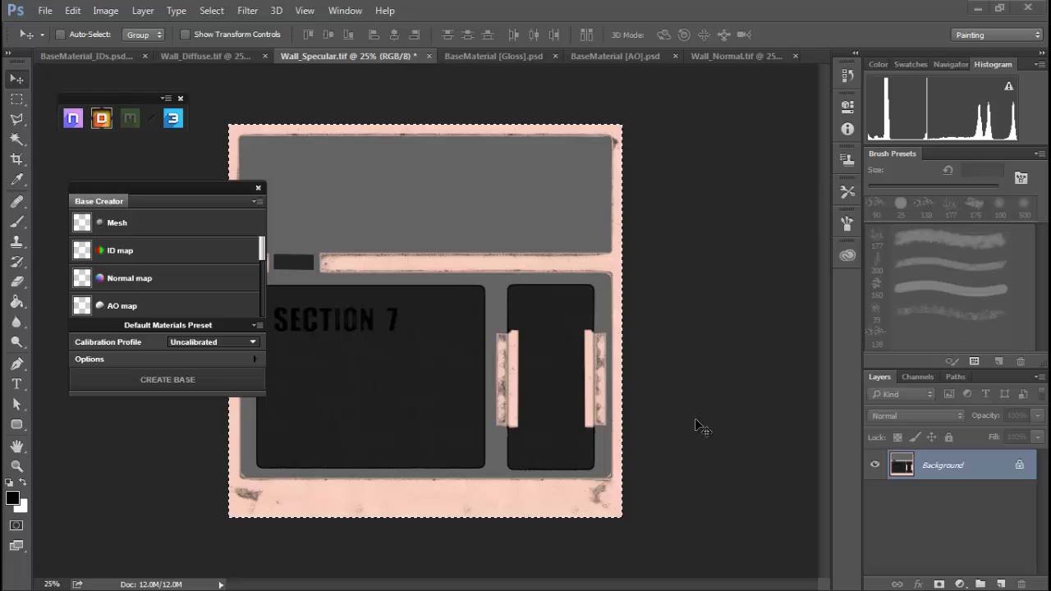
pyautogui.click(217, 54)
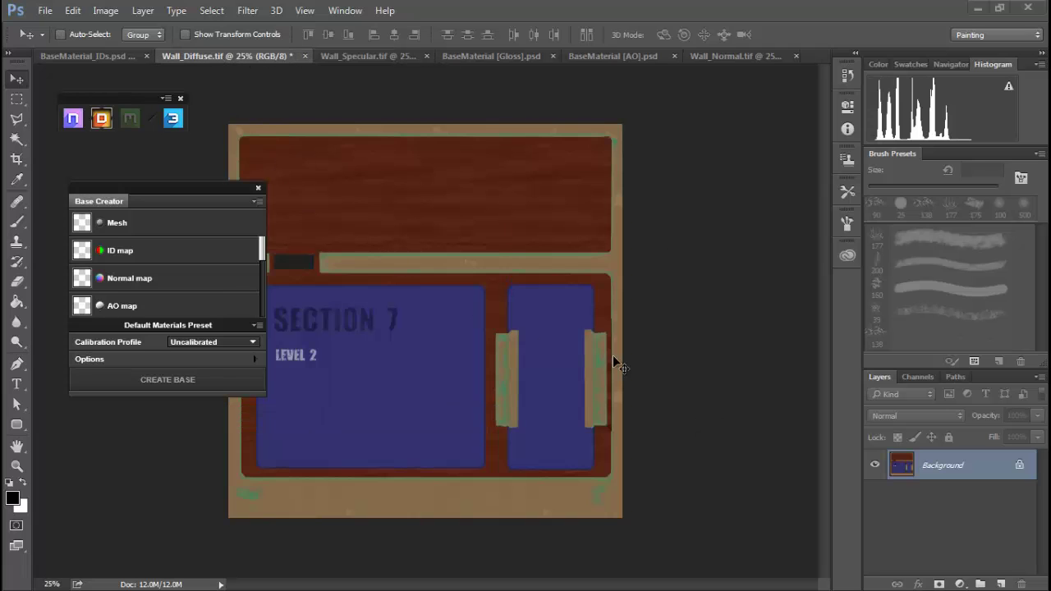
pyautogui.click(913, 377)
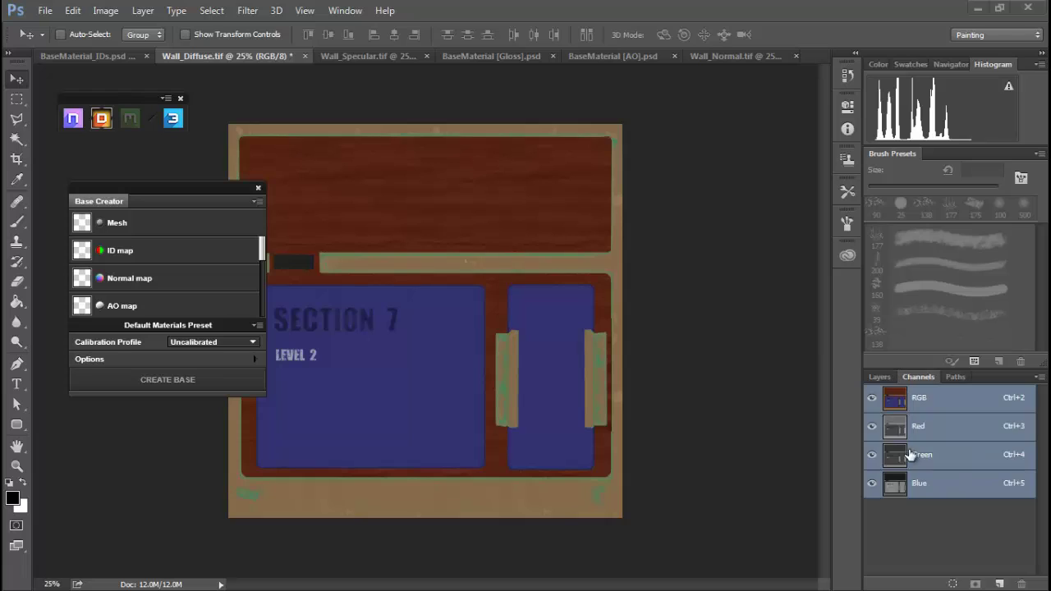
pyautogui.click(999, 583)
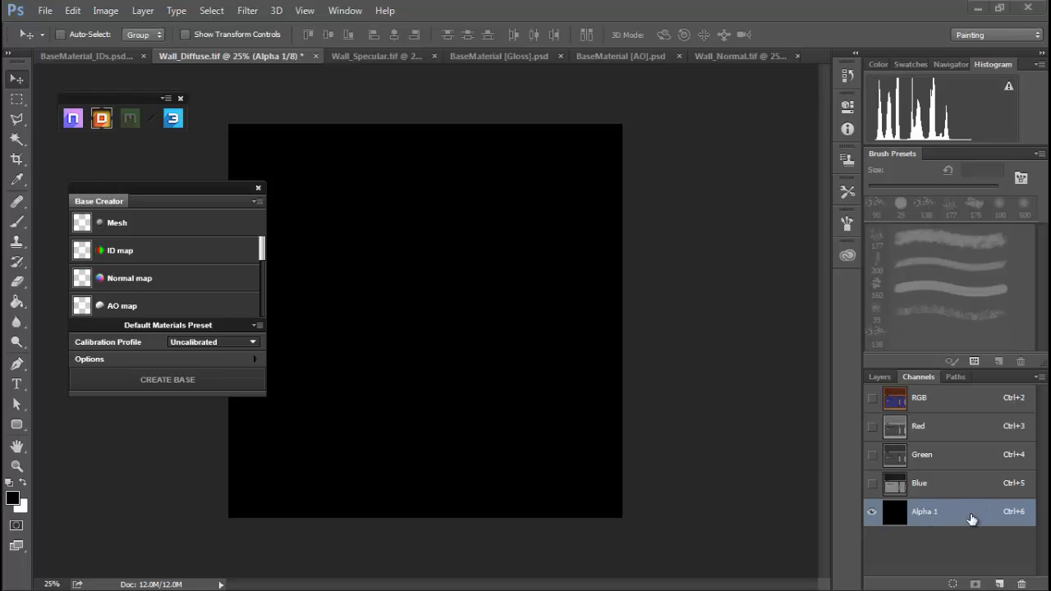
pyautogui.hotkey('ctrl', 'v')
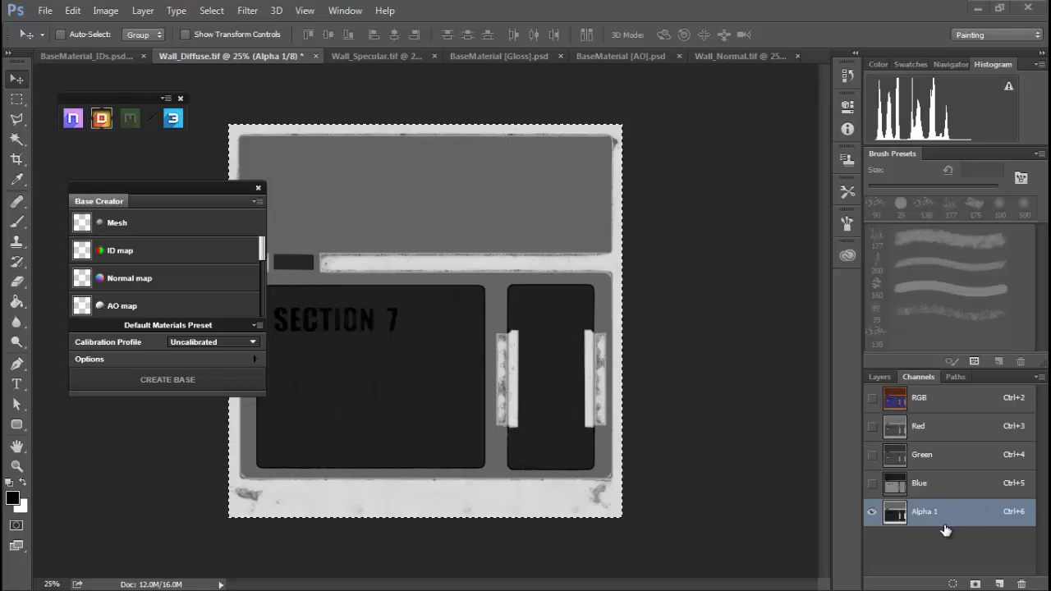
# Step: Convert the locked Background into Layer 0 with default settings, then save Wall_Diffuse.tif in place
pyautogui.click(877, 376)
pyautogui.doubleClick(944, 466)
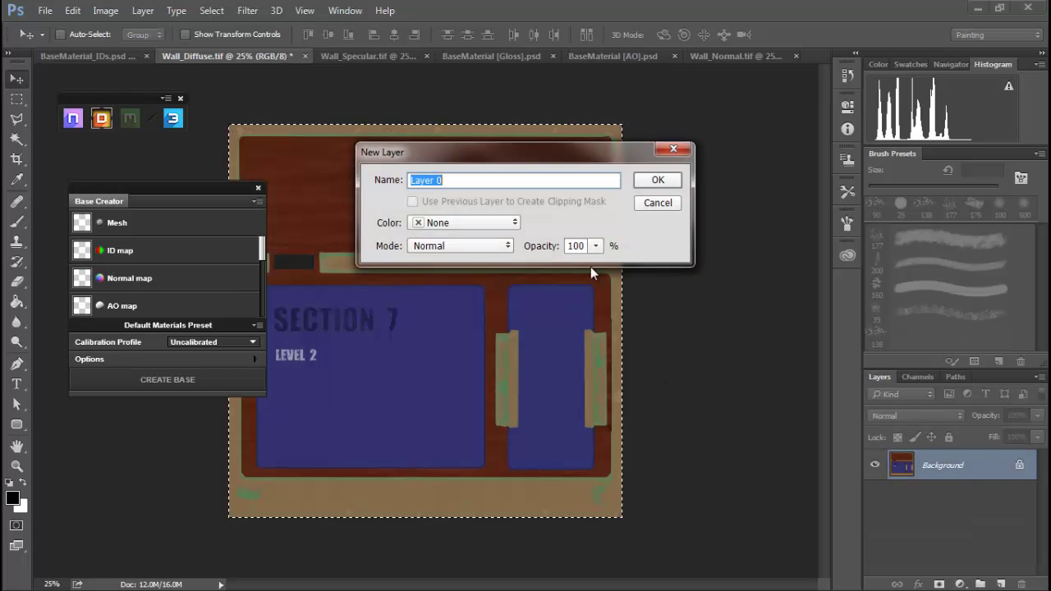
pyautogui.click(661, 179)
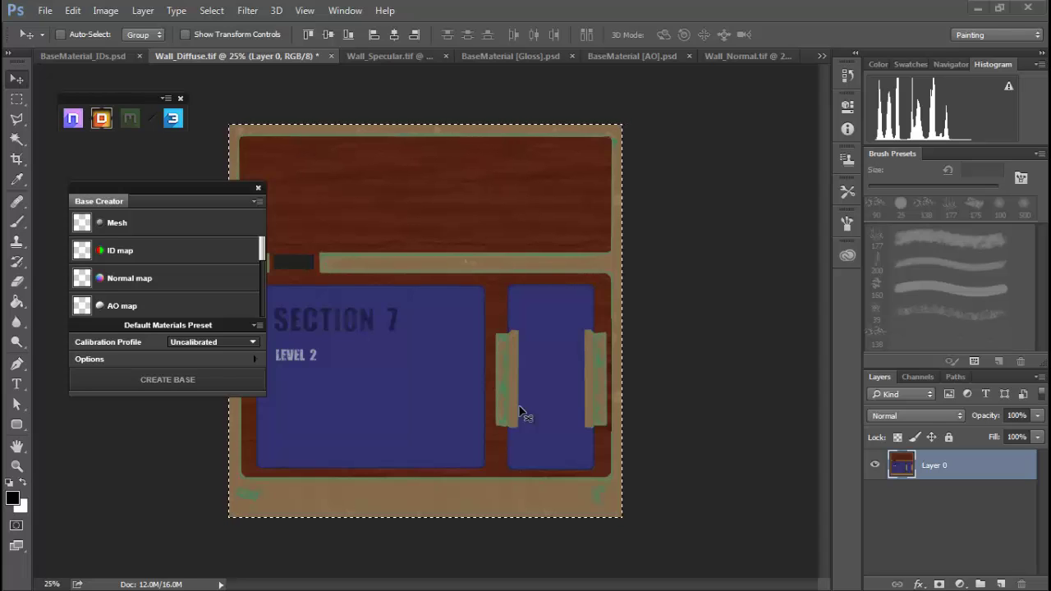
pyautogui.click(45, 10)
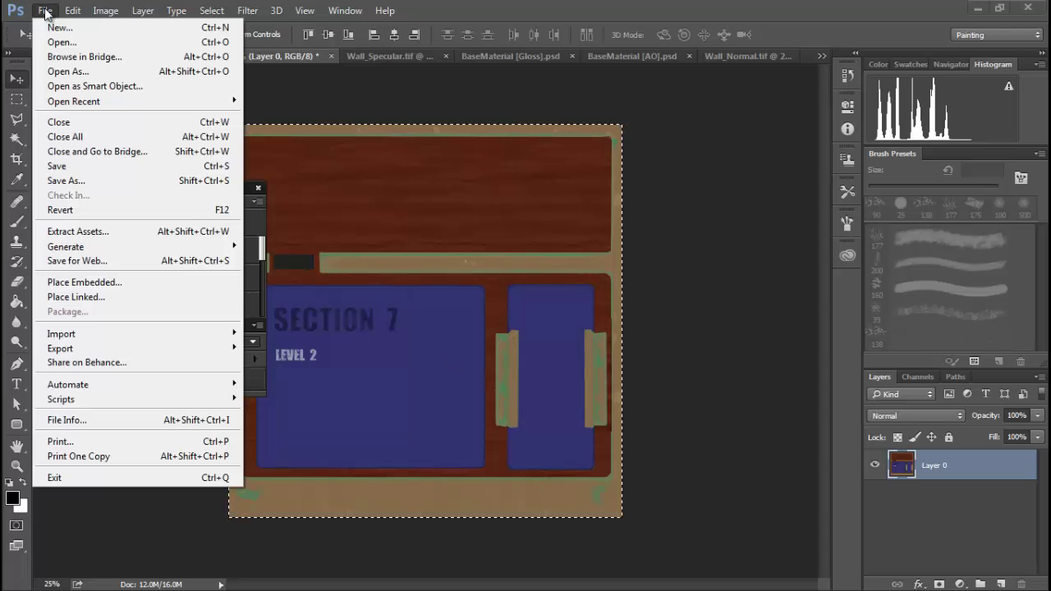
pyautogui.click(78, 167)
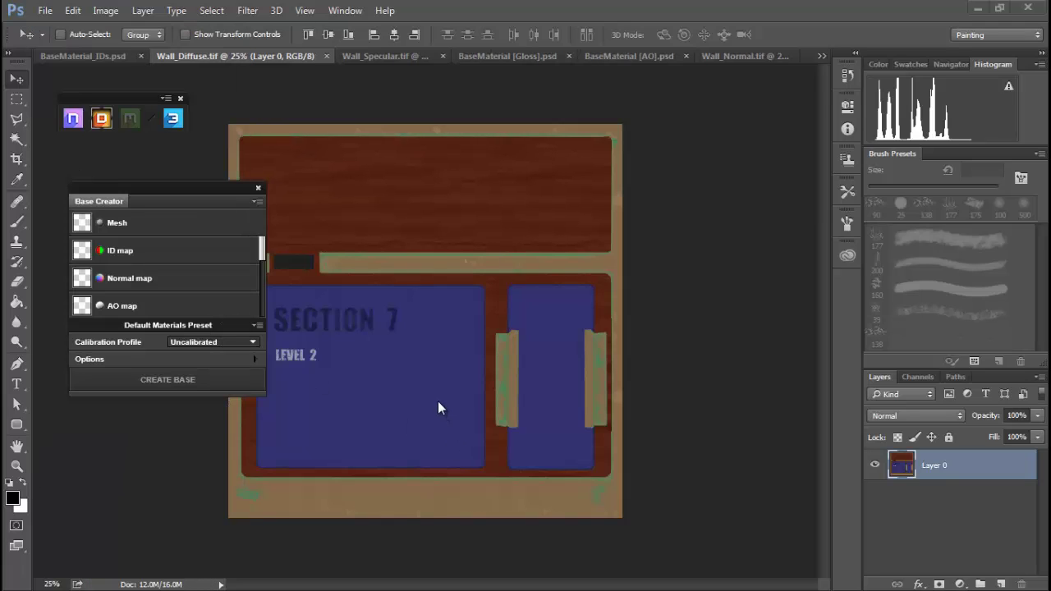